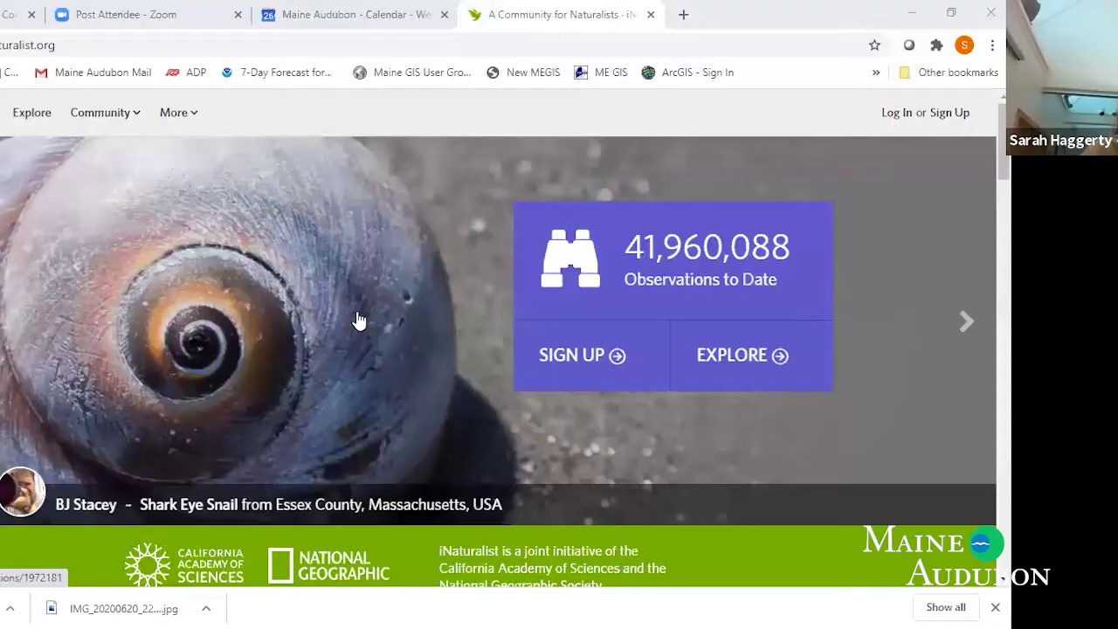
Open the worldwide observations explorer and go from it to the community projects directory
left_click(688, 343)
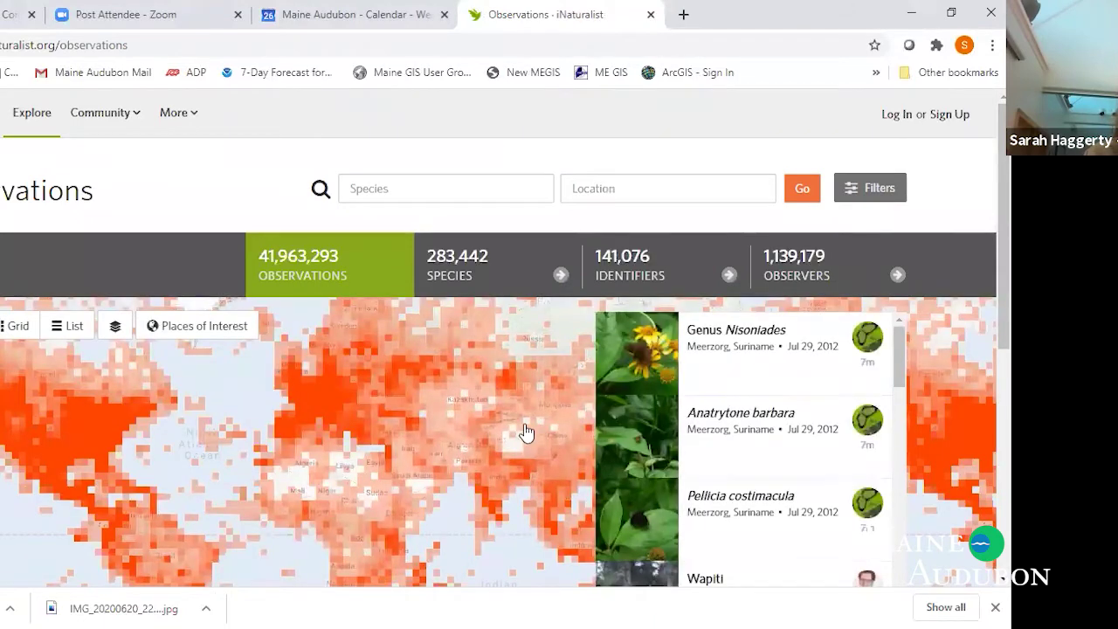
mouse_move(78, 118)
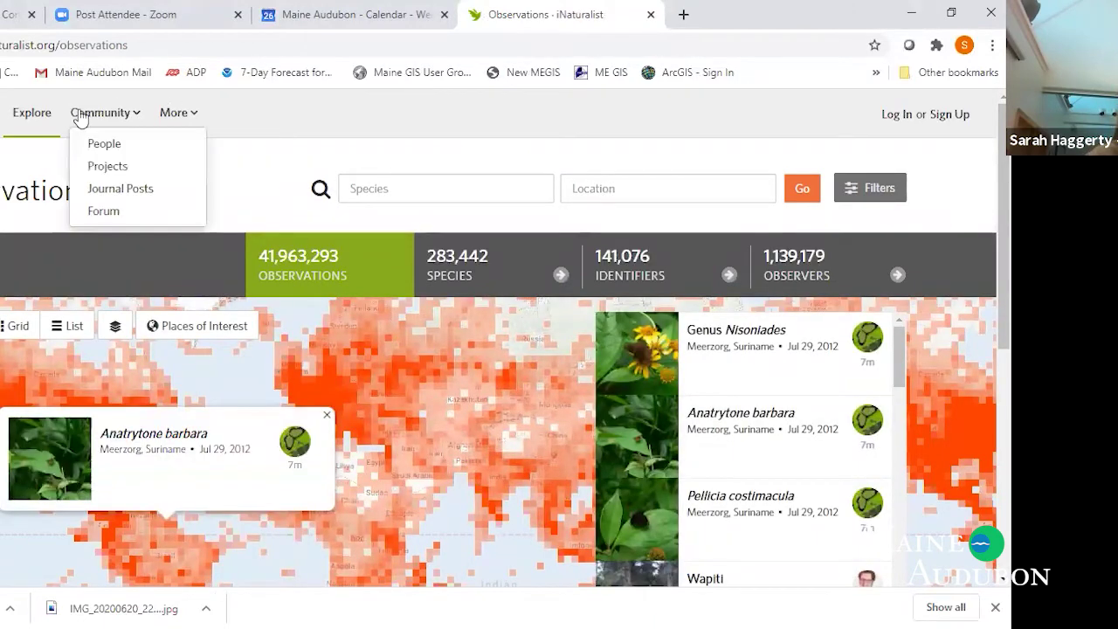
left_click(103, 166)
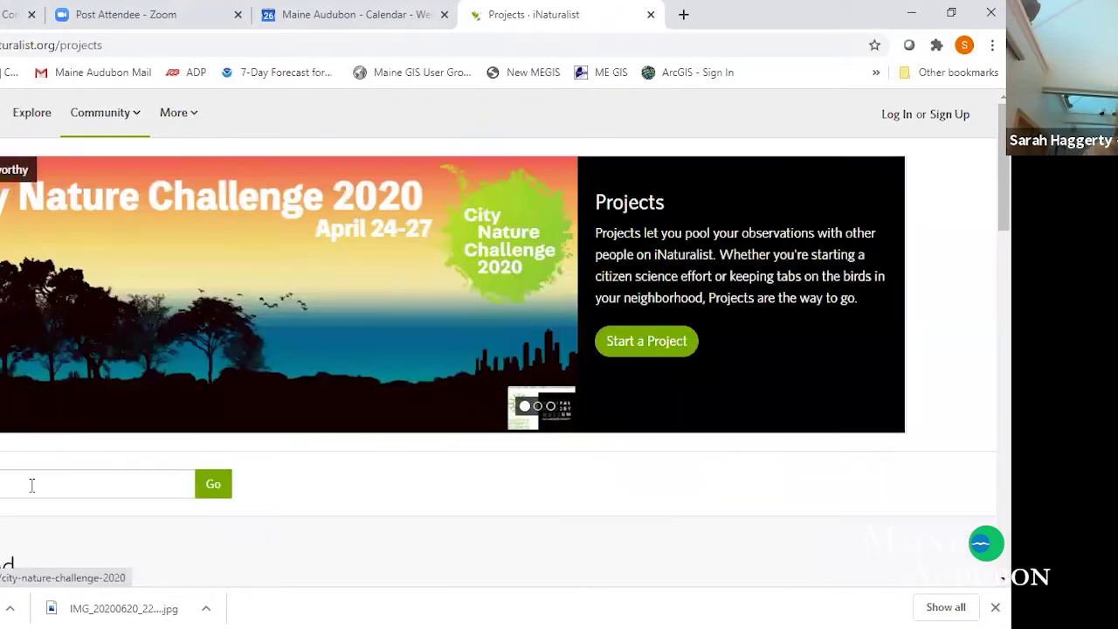
Search the projects for "maine turtle roadkill" and open the Maine Turtle Roadkill Survey page
left_click(32, 485)
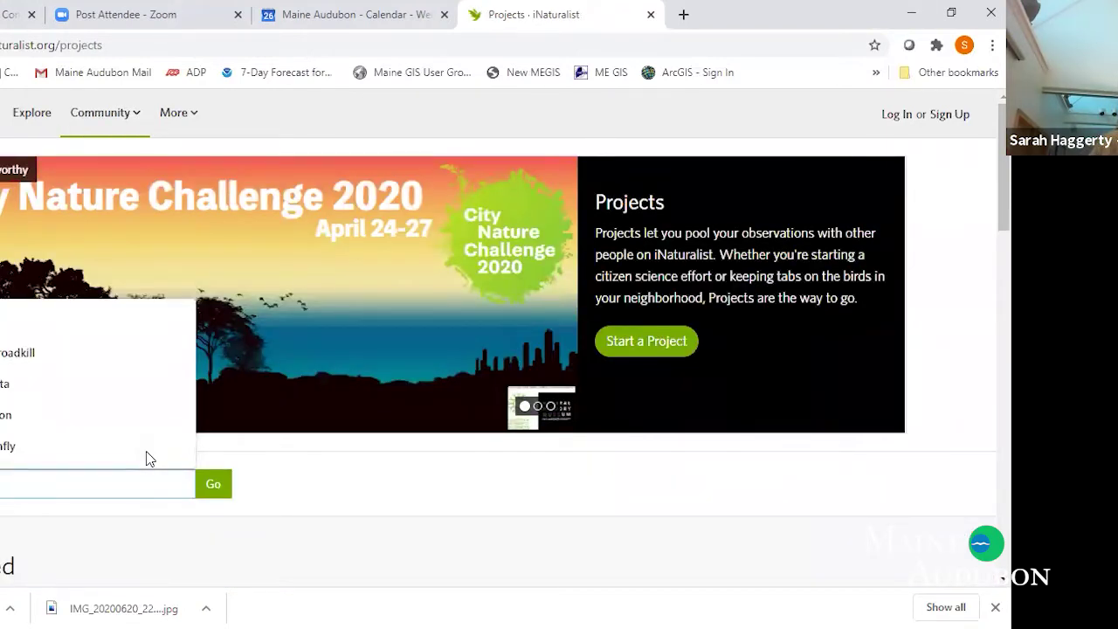
key("Down")
key("Return")
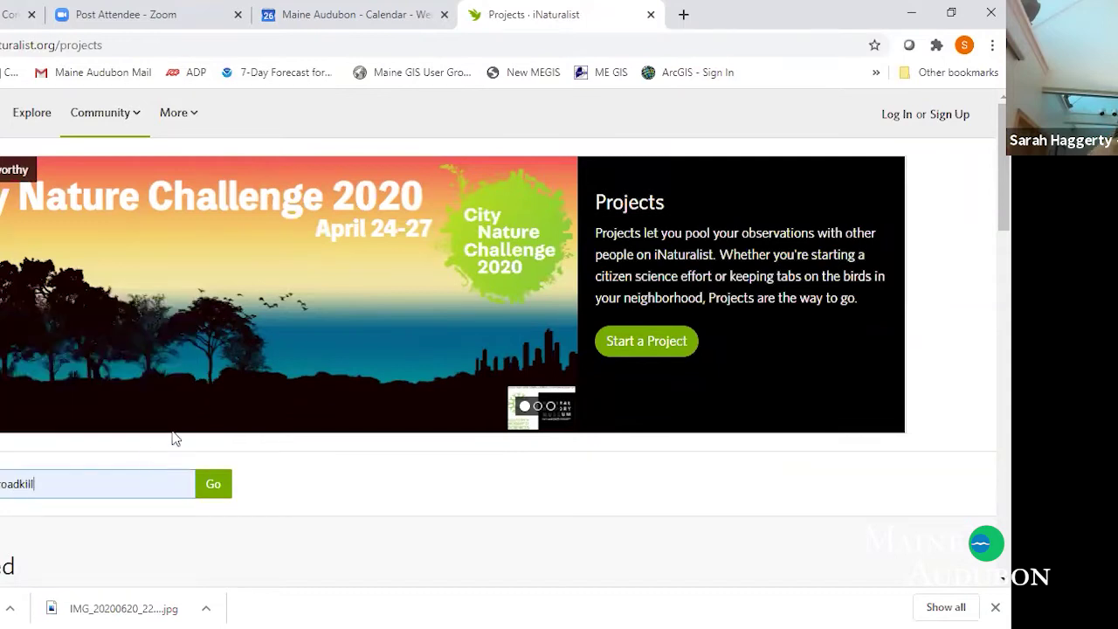
left_click(220, 488)
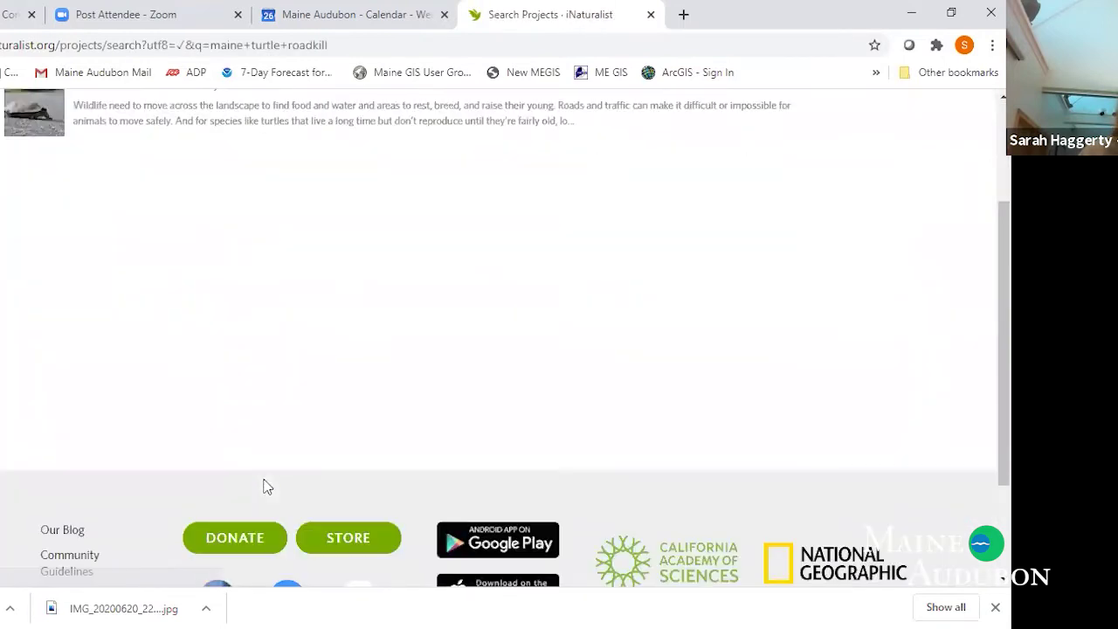
left_click(29, 291)
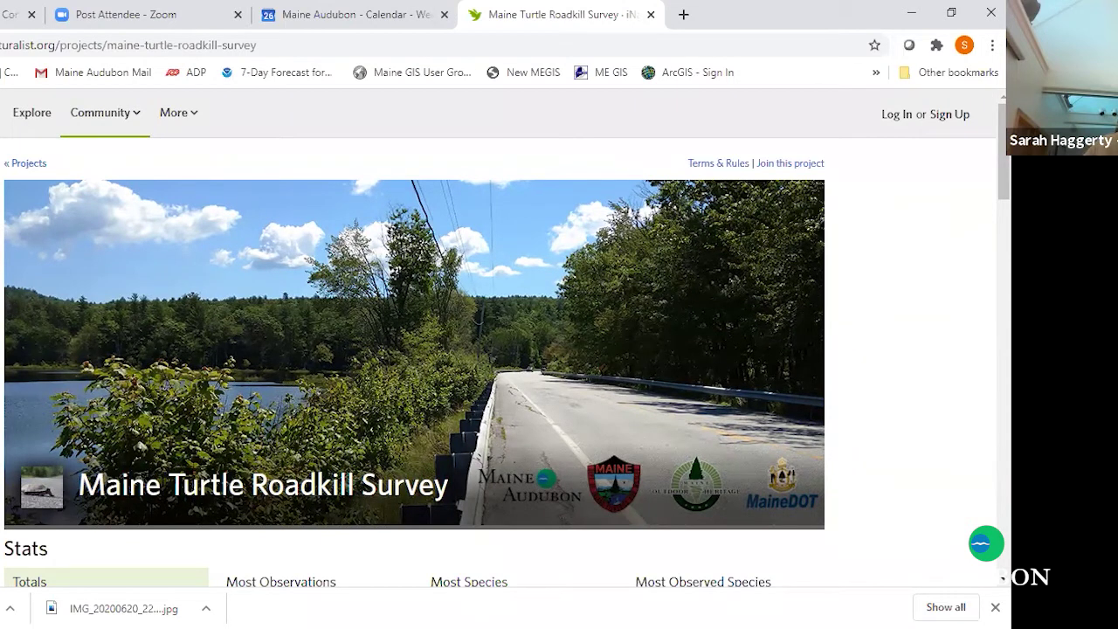
Return to the observations explorer and limit the results to the location Maine, USA
key("alt+Left")
key("alt+Left")
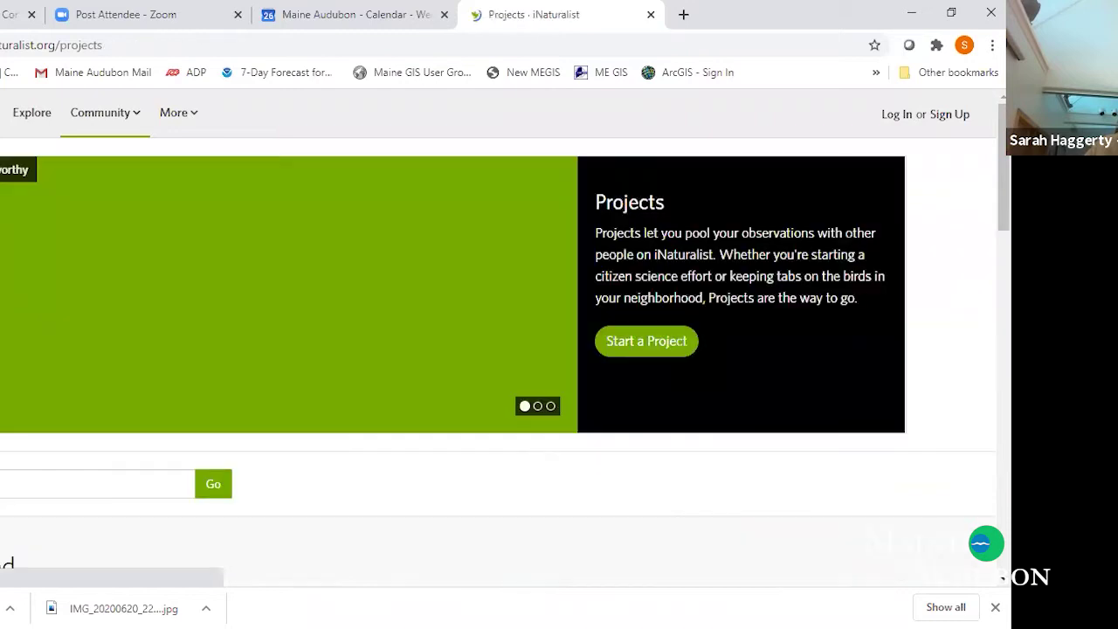
key("alt+Left")
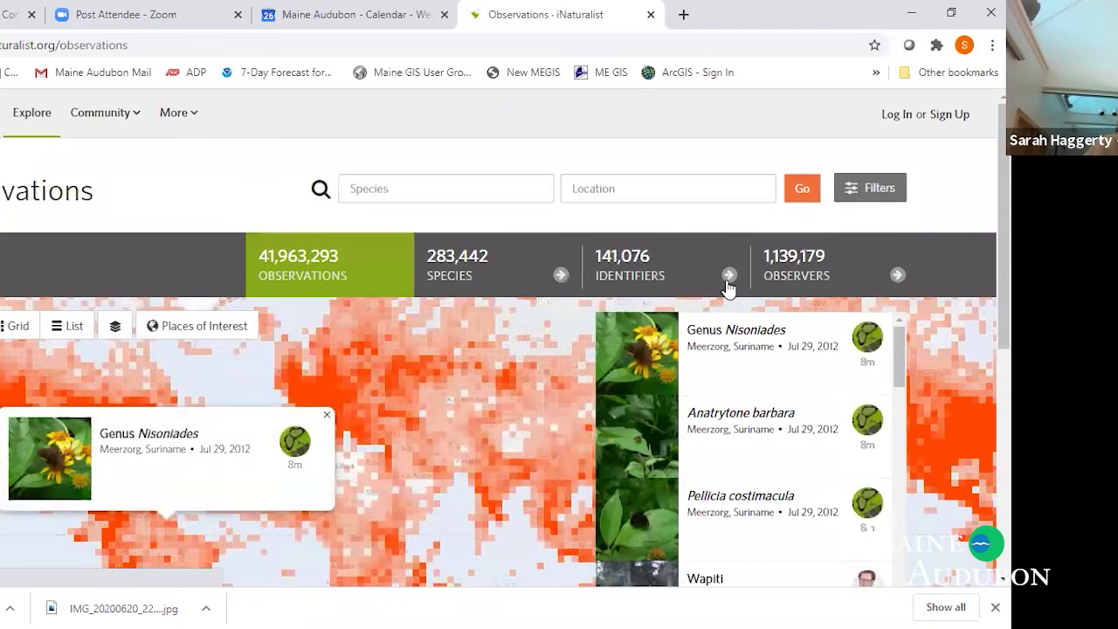
left_click(629, 188)
type("maine")
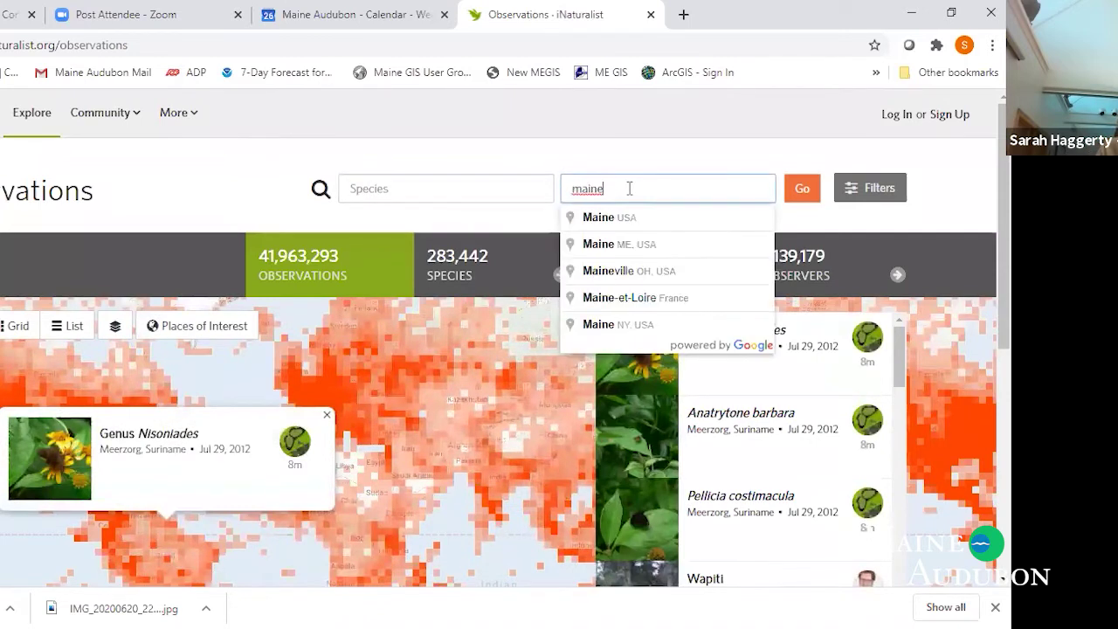
key("Down")
key("Return")
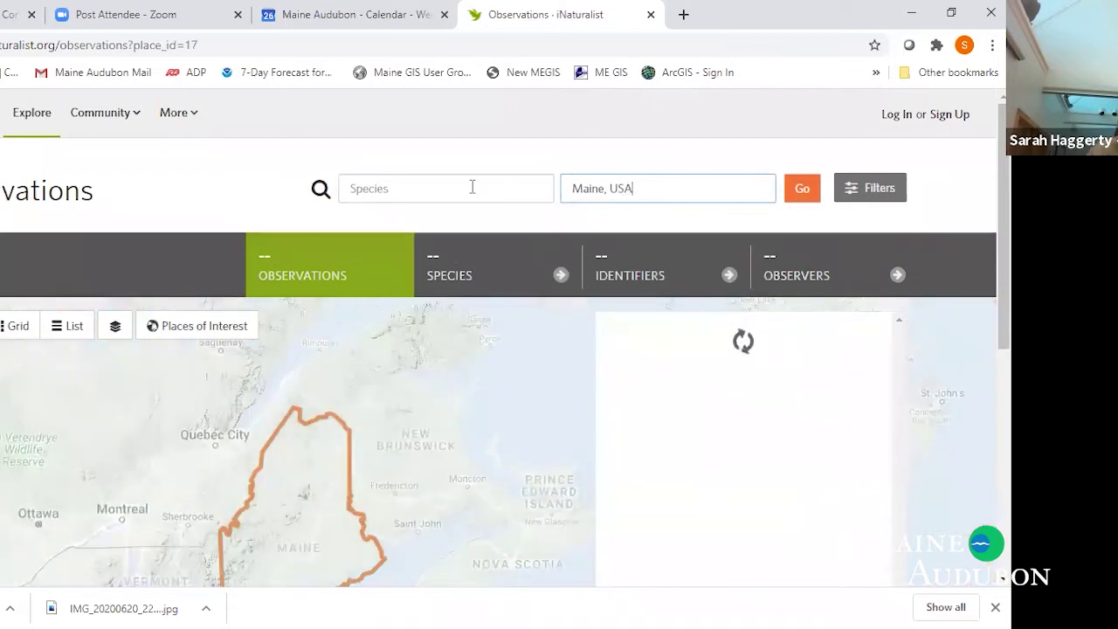
Filter the Maine observations by species to Turtles and Tortoises
left_click(465, 186)
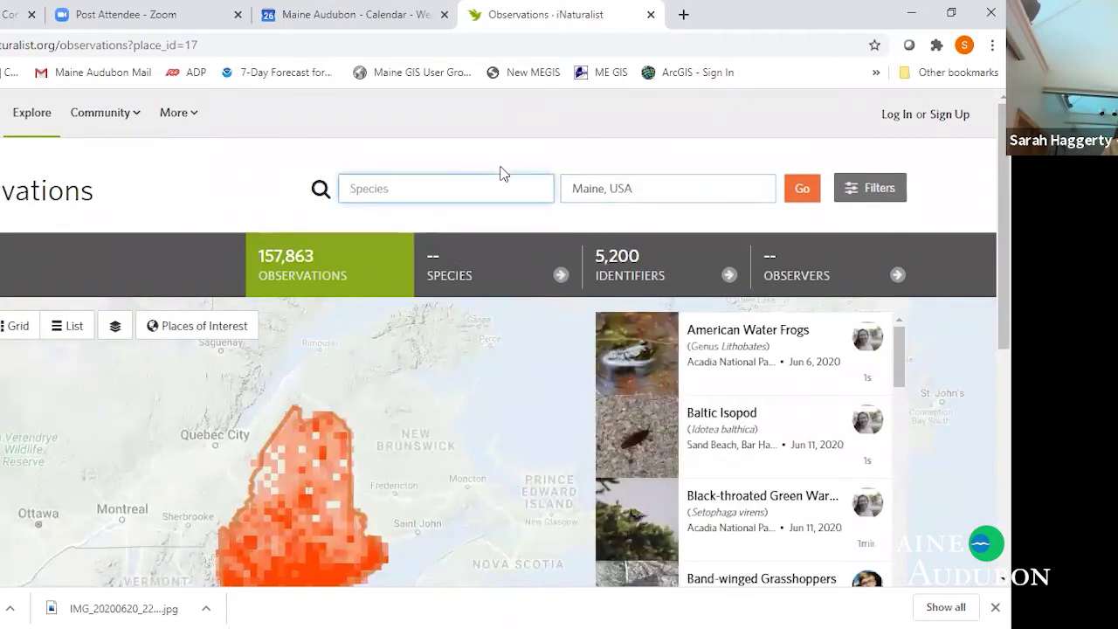
type("turtles")
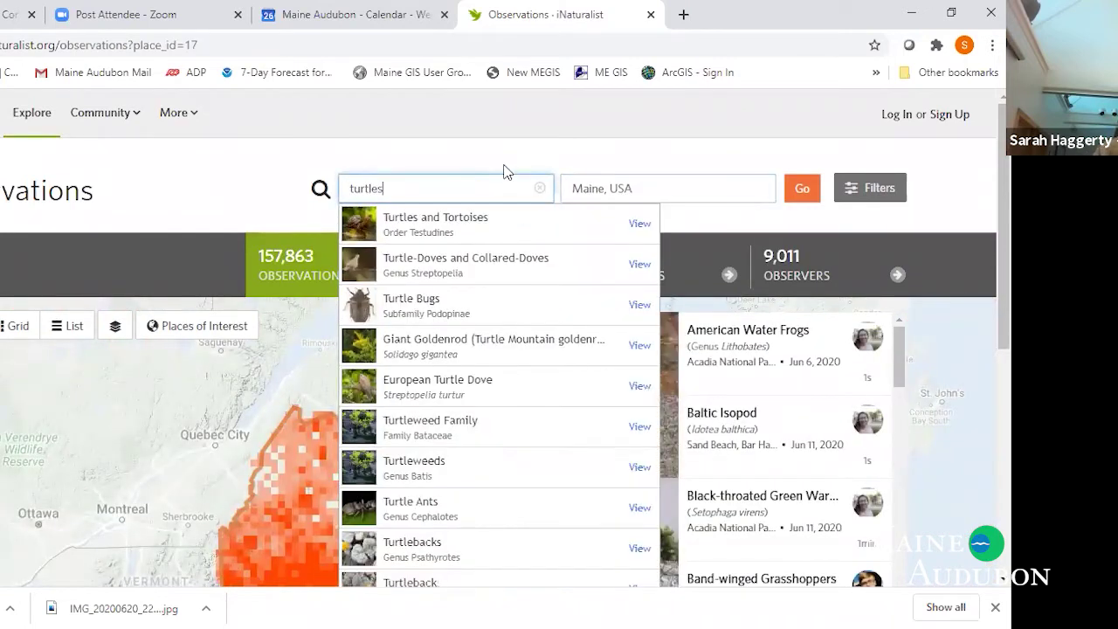
left_click(474, 224)
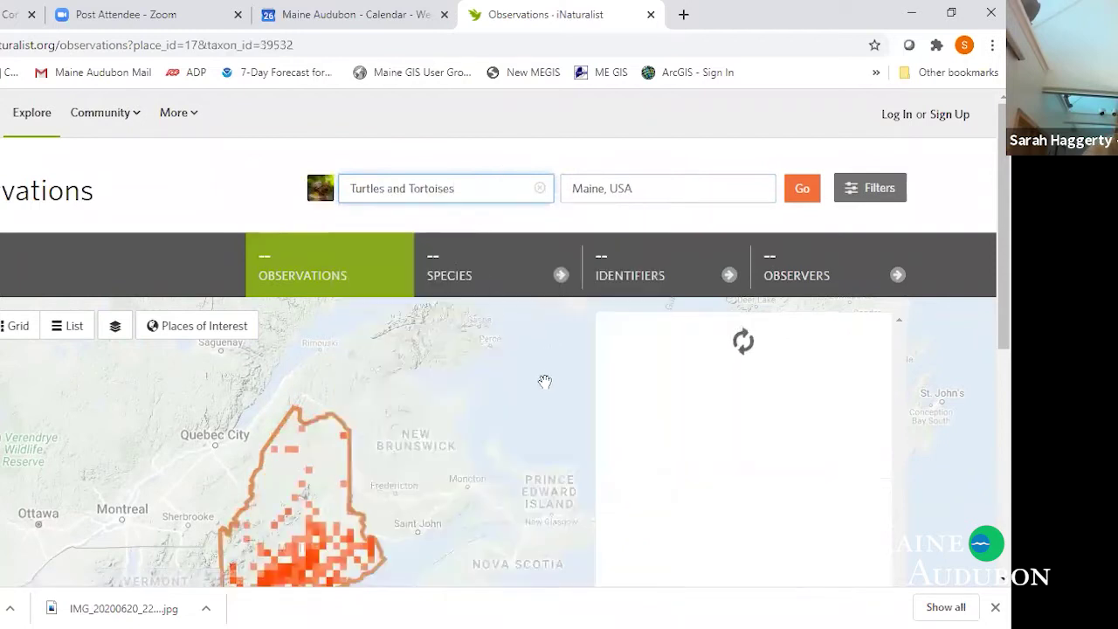
Inspect the distribution of turtle observations on the Maine map and view the available search filters
scroll(524, 419, "down", 3)
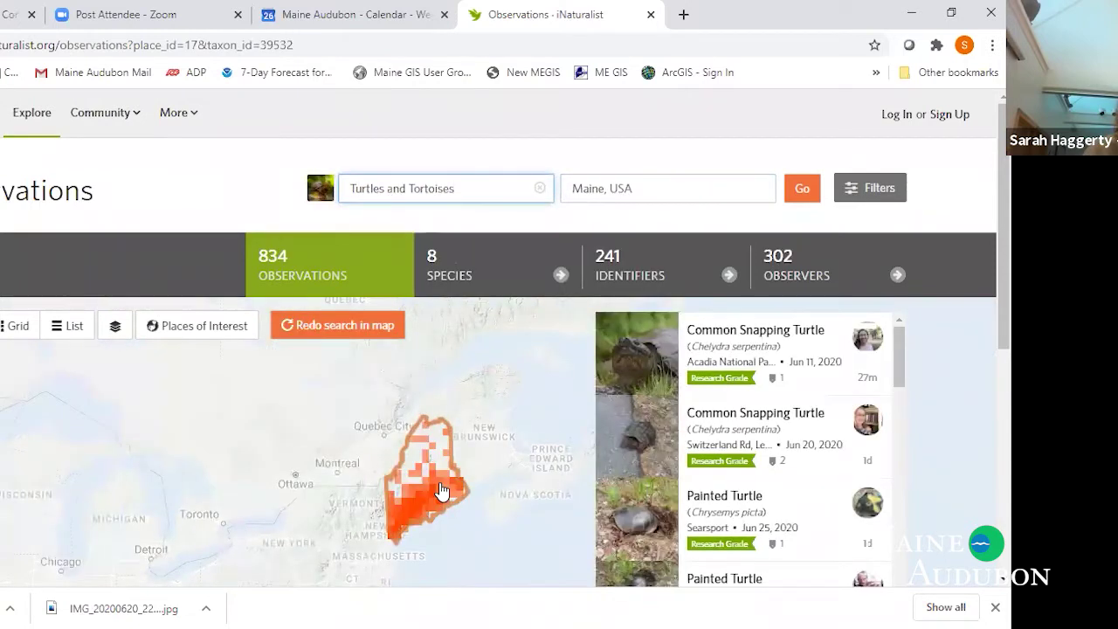
scroll(441, 491, "up", 4)
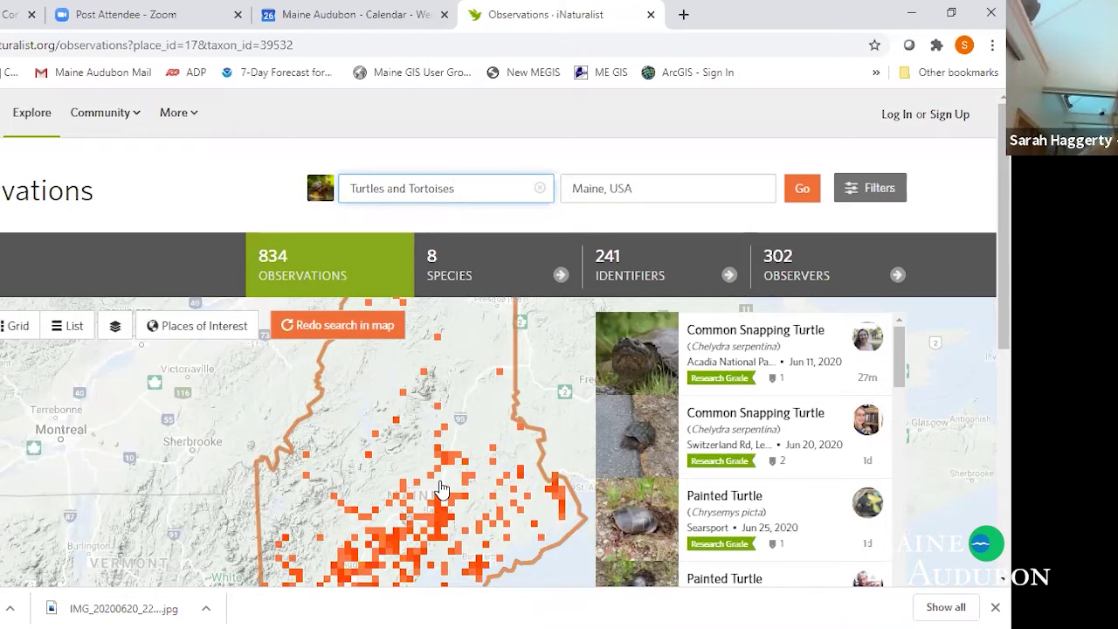
scroll(441, 489, "up", 1)
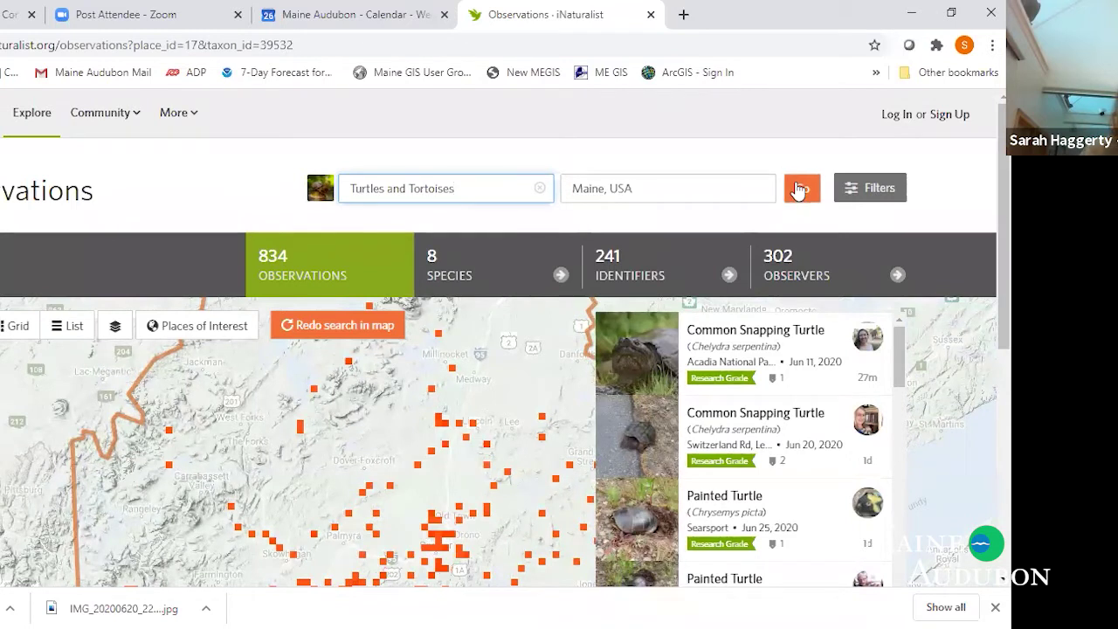
left_click(870, 188)
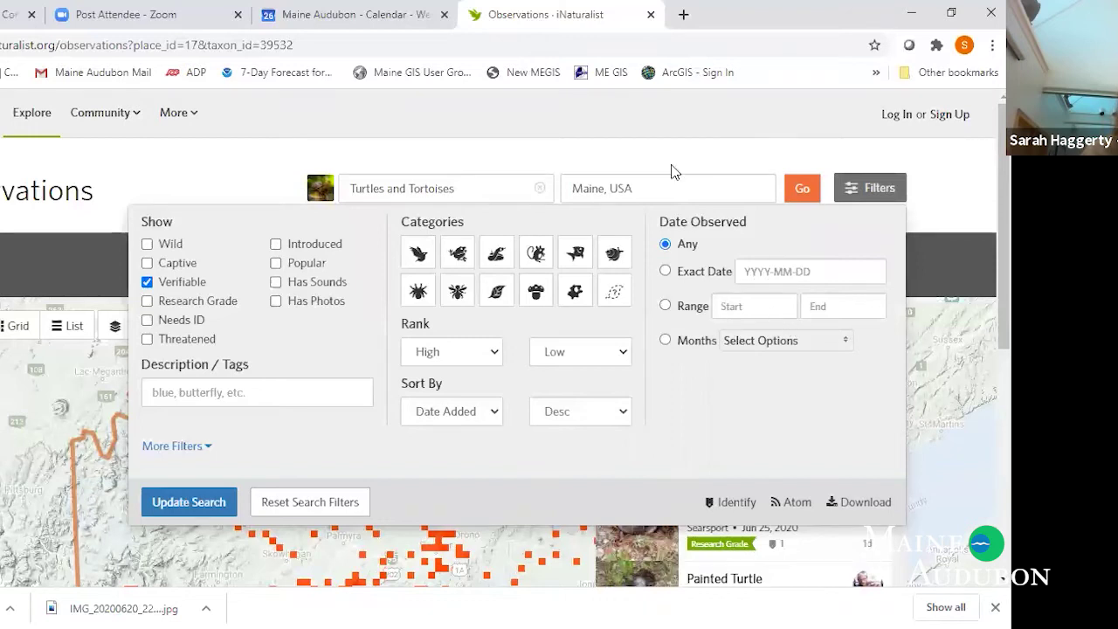
left_click(168, 179)
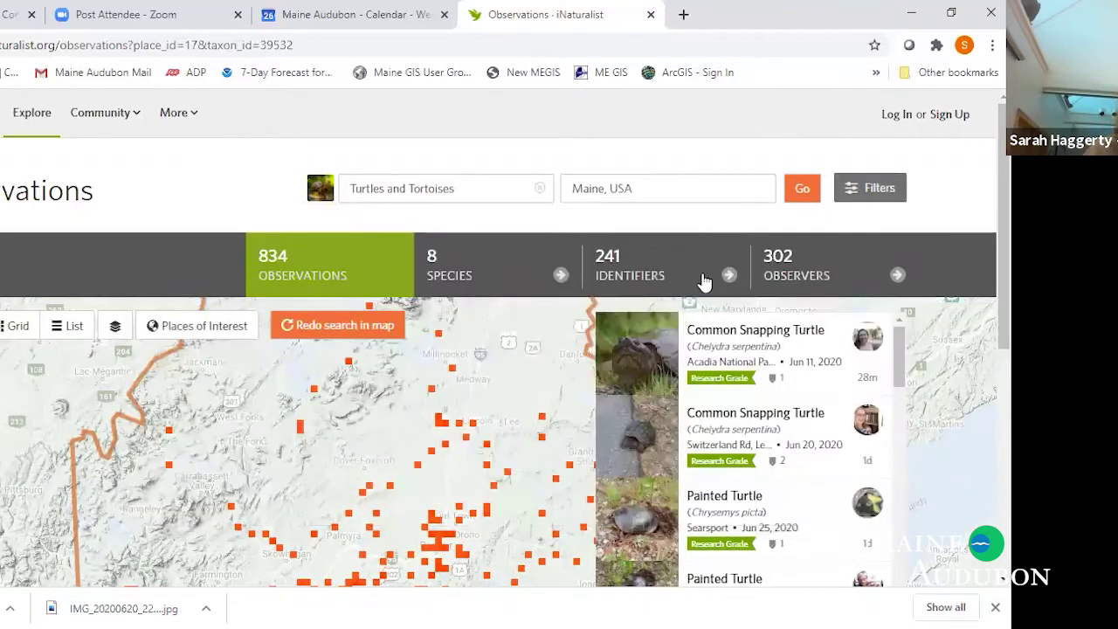
Log in to the iNaturalist account with the saved credentials
left_click(896, 121)
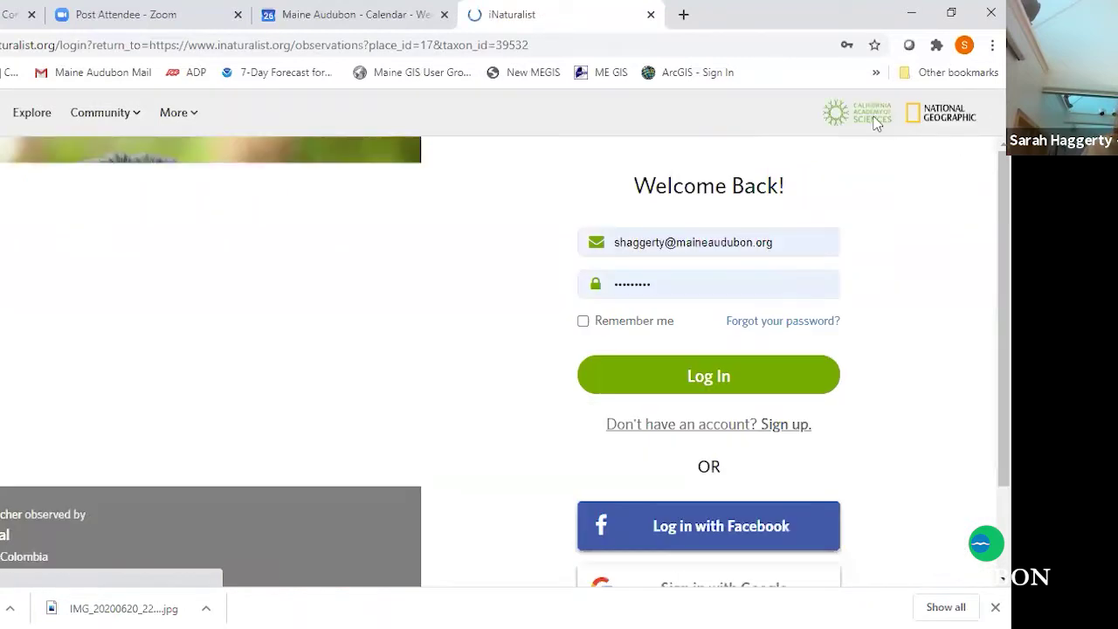
left_click(665, 381)
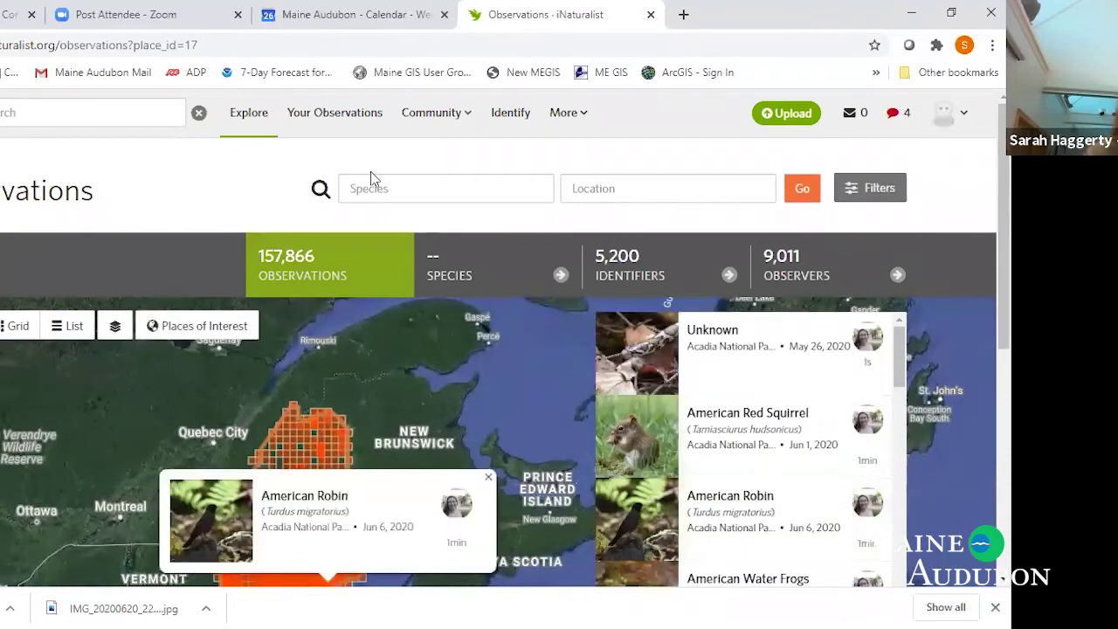
Open the Maine Turtle Roadkill Survey from the account's recent projects
mouse_move(447, 116)
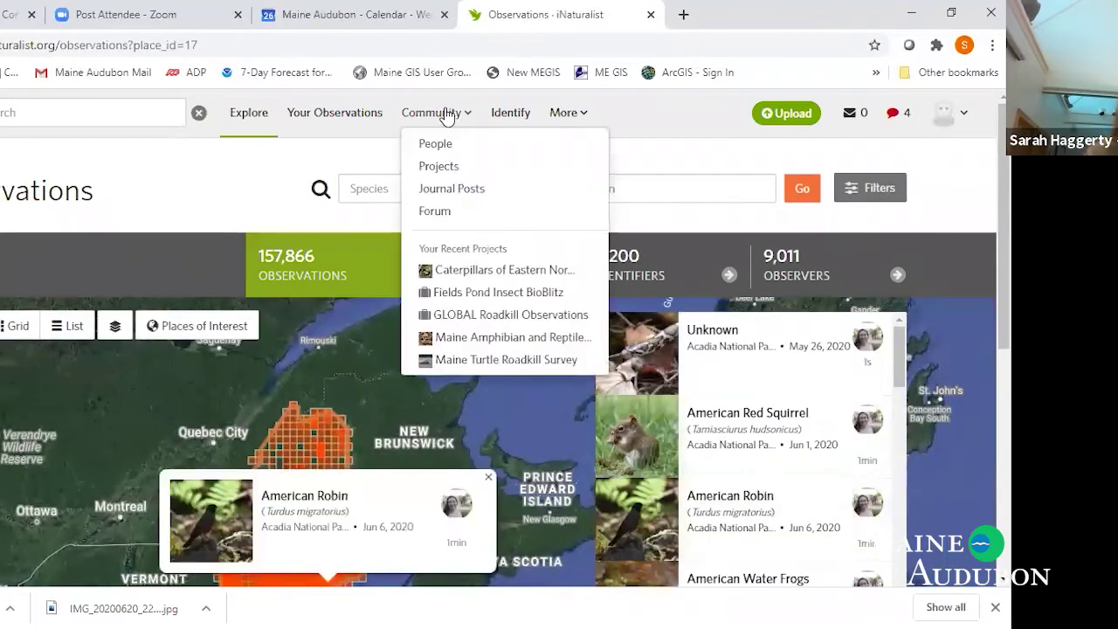
left_click(488, 346)
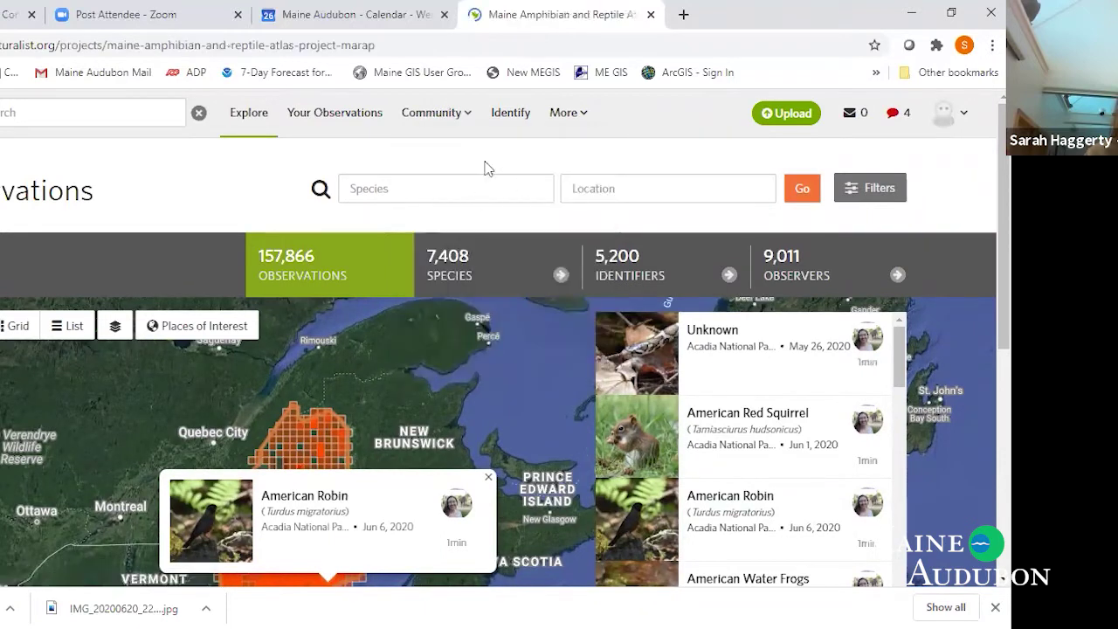
mouse_move(435, 120)
left_click(434, 144)
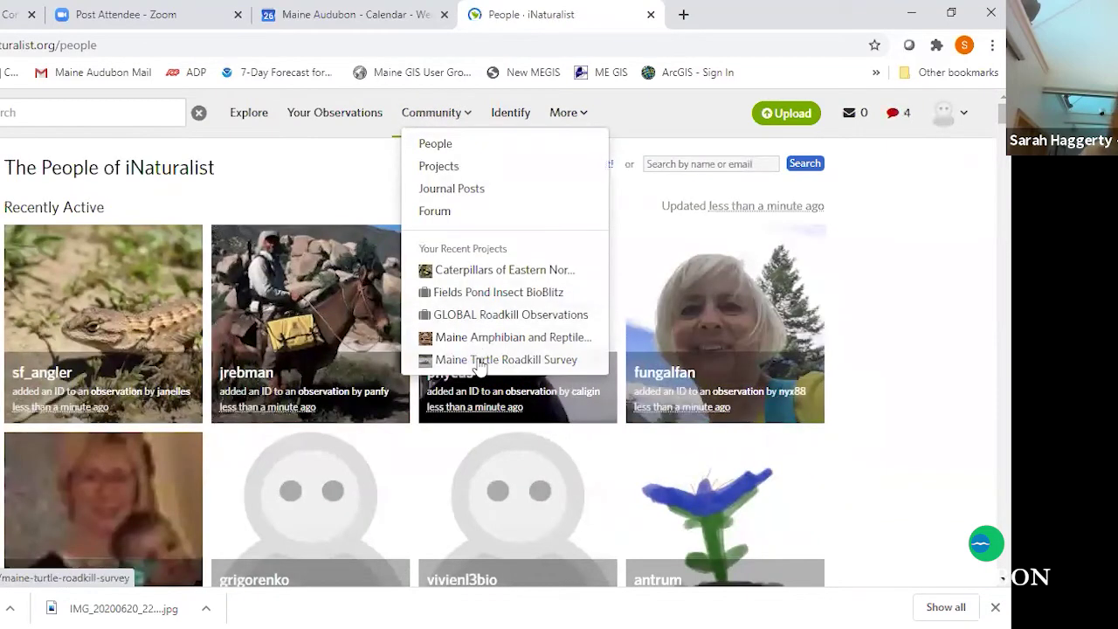
left_click(479, 363)
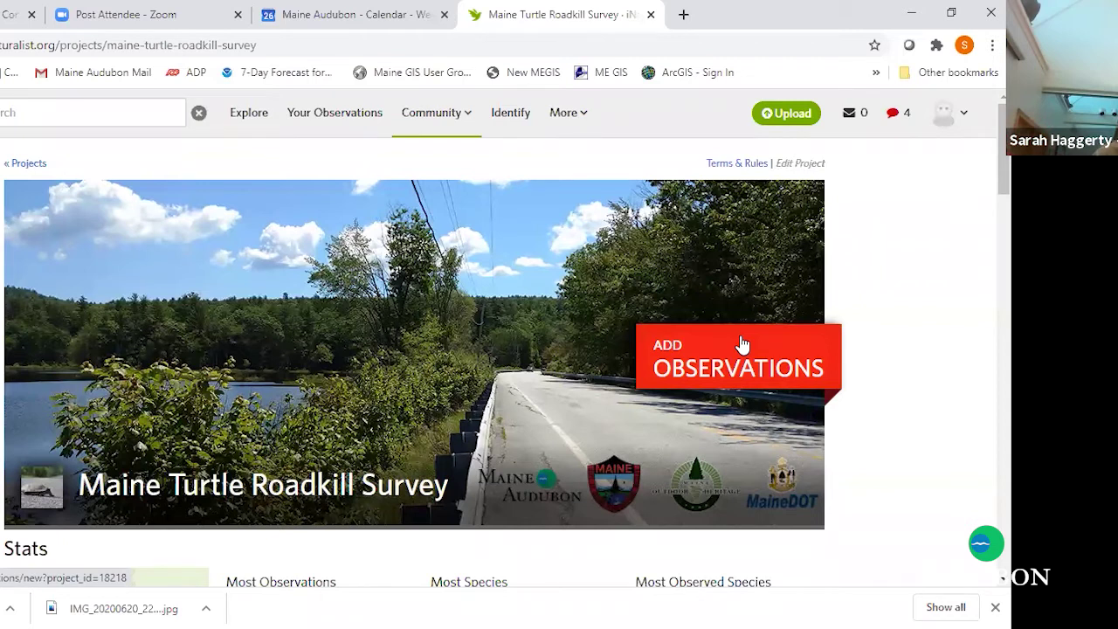
Review the survey project's statistics, observation map and recent observation photos
scroll(502, 336, "down", 4)
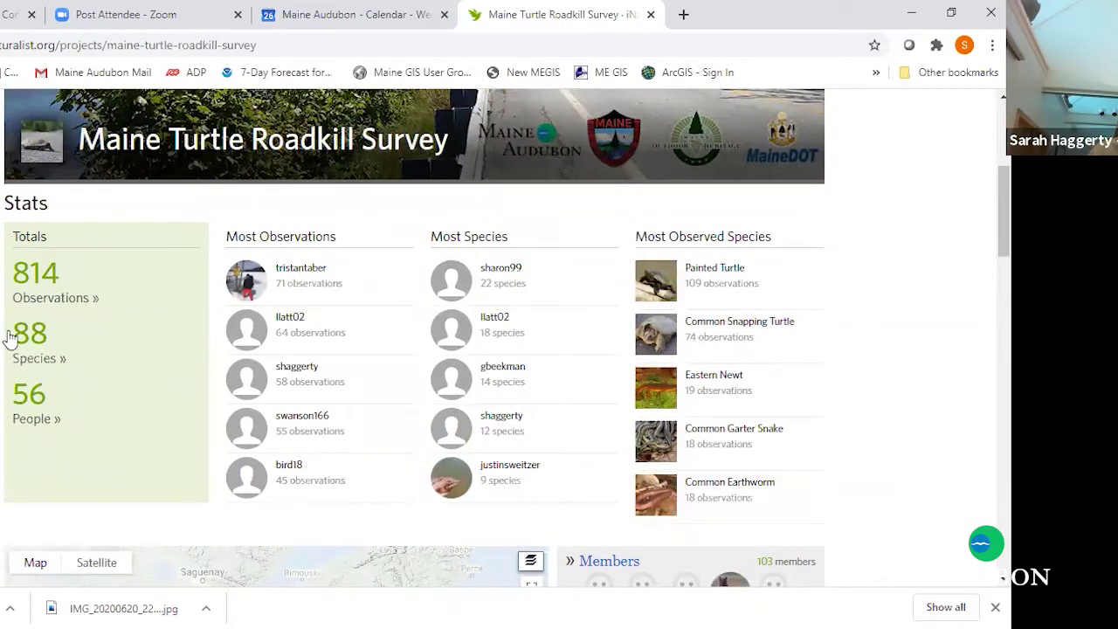
scroll(502, 336, "down", 3)
scroll(231, 327, "down", 6)
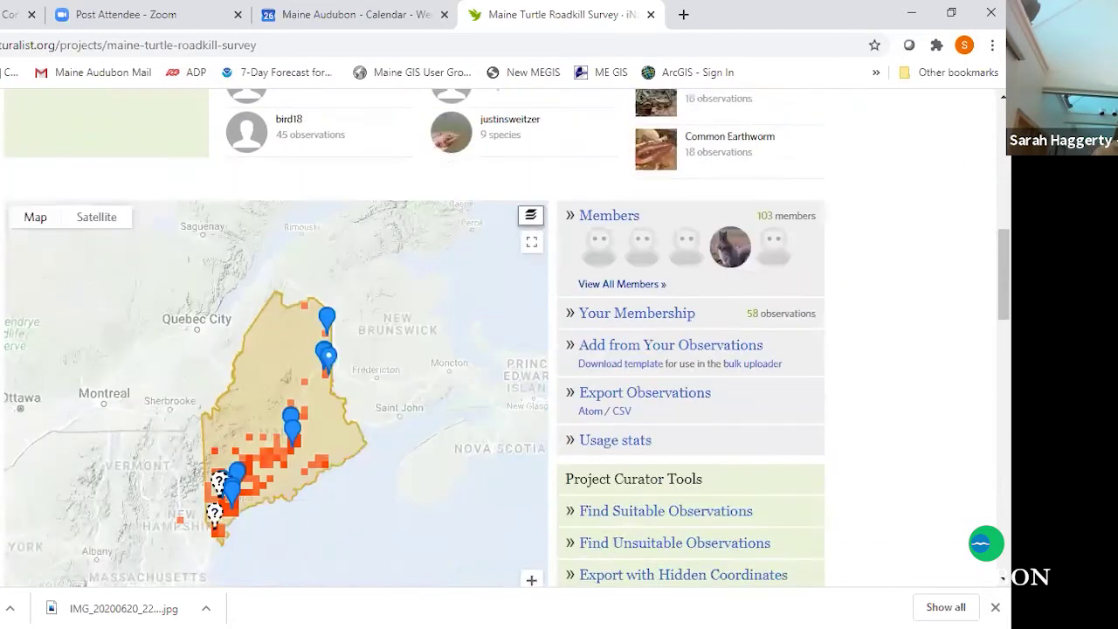
scroll(232, 327, "up", 1)
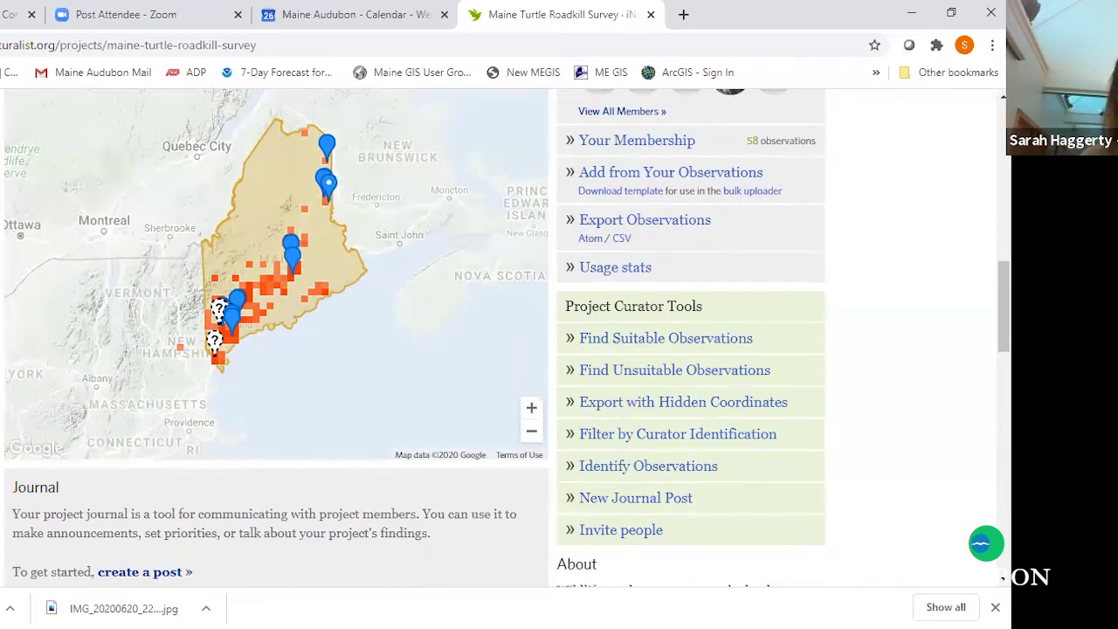
scroll(224, 252, "down", 1)
scroll(224, 252, "down", 4)
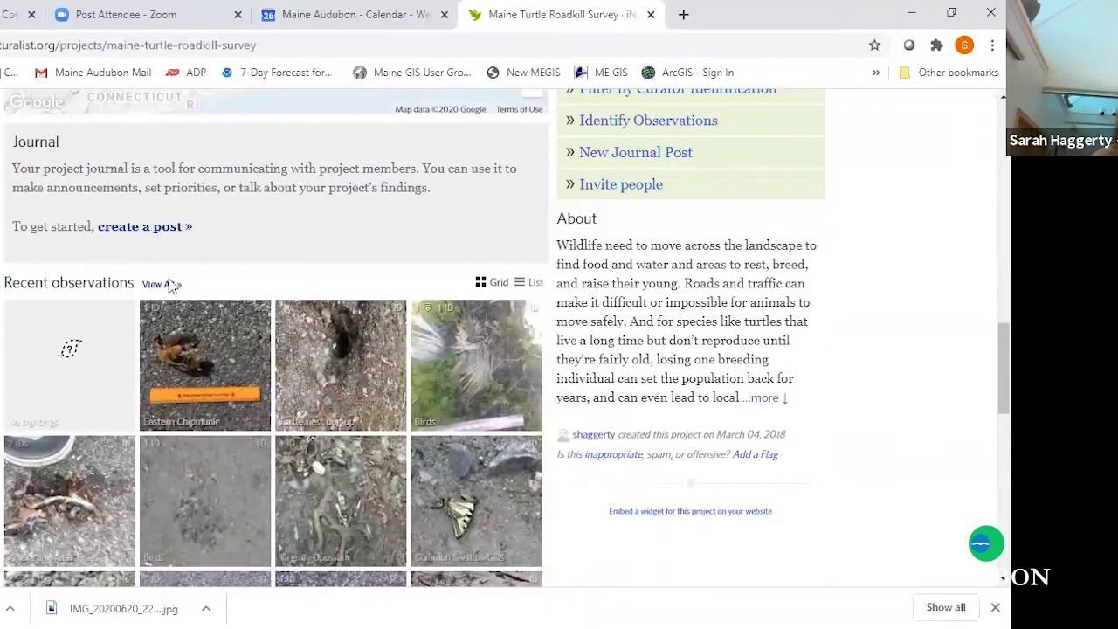
scroll(27, 304, "down", 1)
scroll(276, 337, "down", 7)
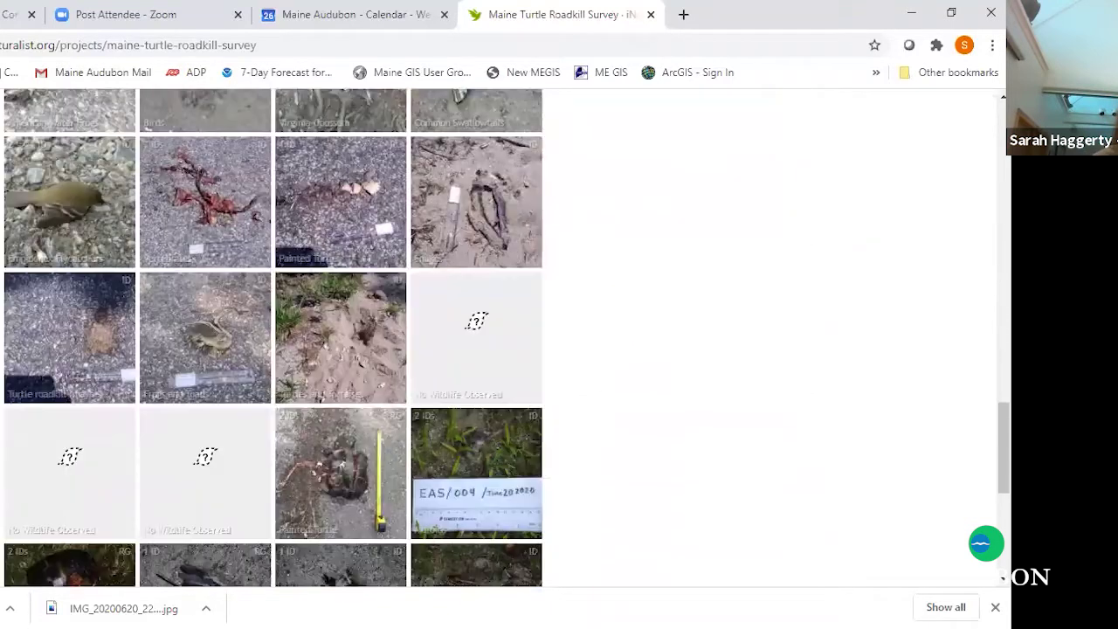
scroll(506, 337, "down", 3)
scroll(506, 337, "up", 5)
scroll(90, 288, "up", 4)
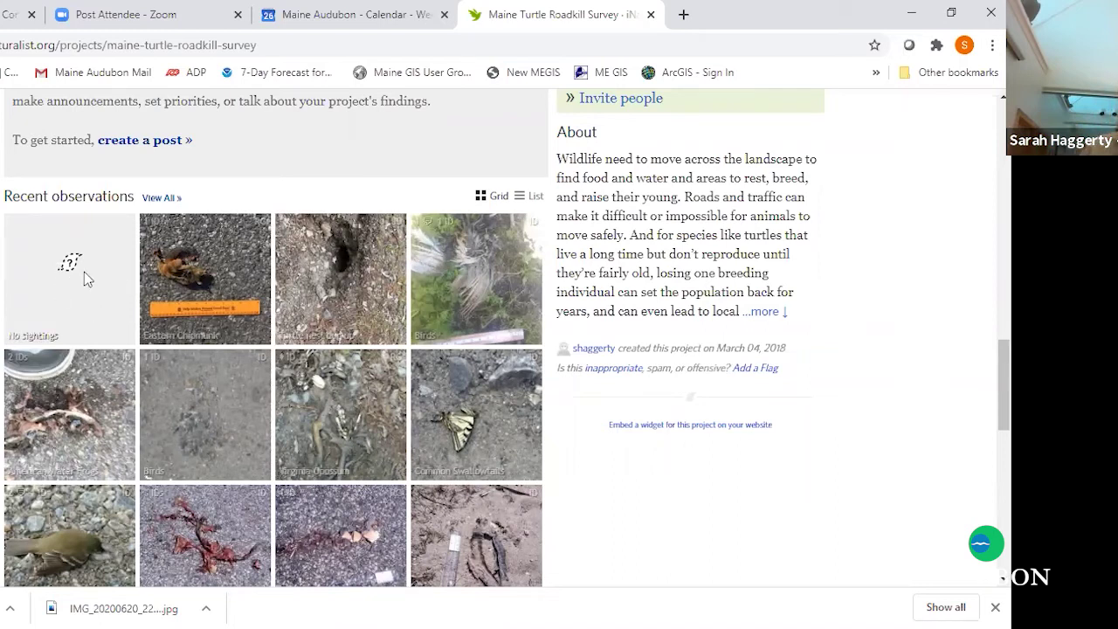
Look over the project's curator tools, export options and member links, and return to the recent observations
scroll(726, 425, "up", 3)
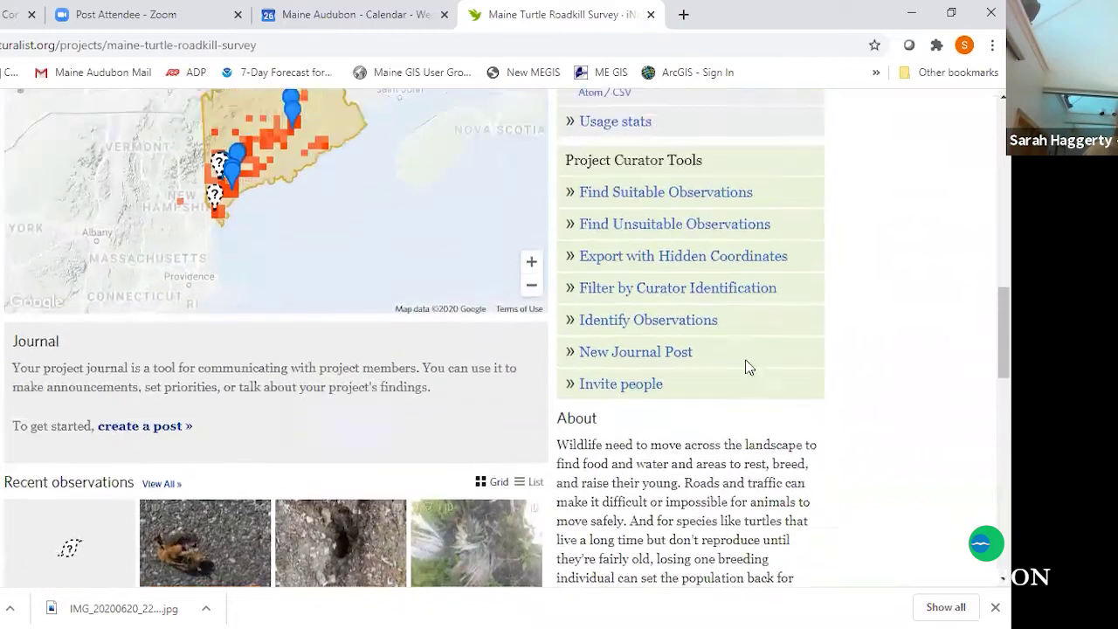
scroll(744, 359, "up", 4)
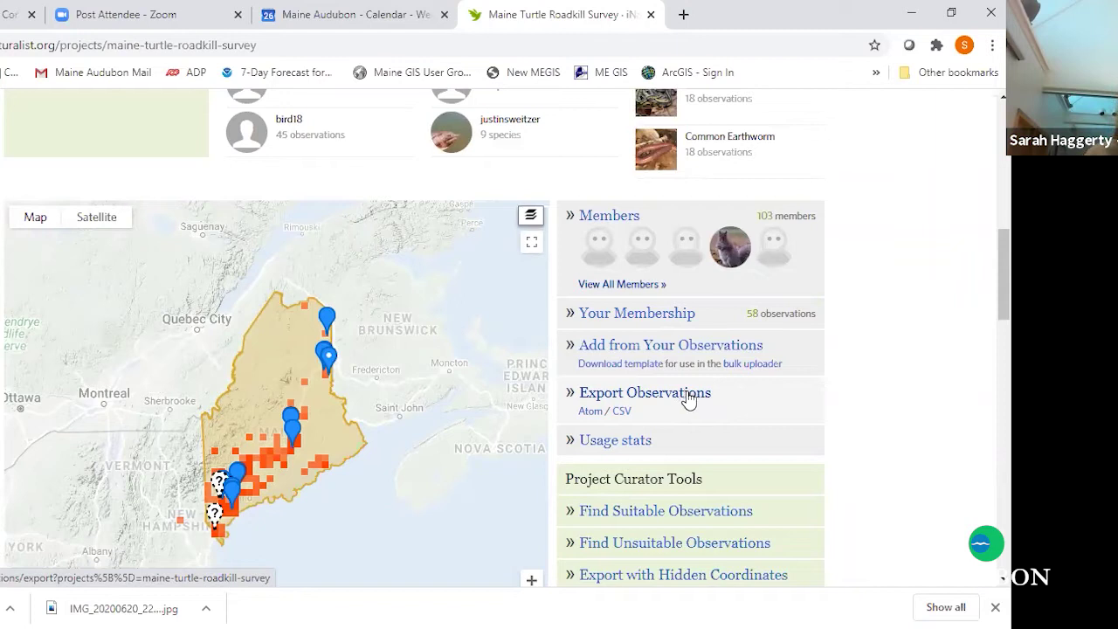
scroll(687, 397, "down", 1)
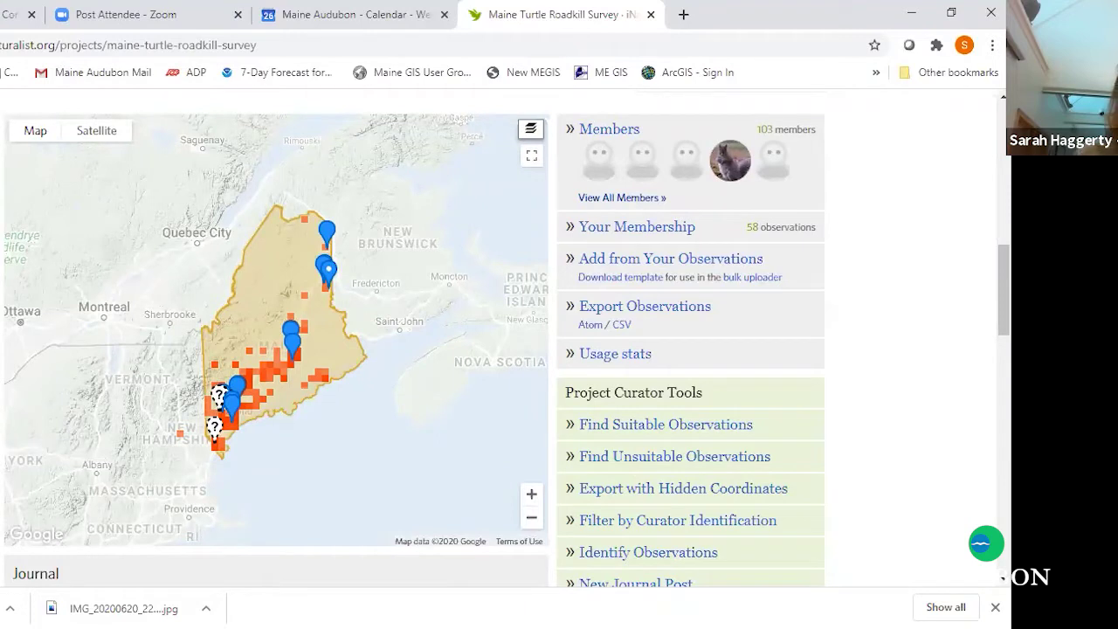
scroll(267, 457, "down", 5)
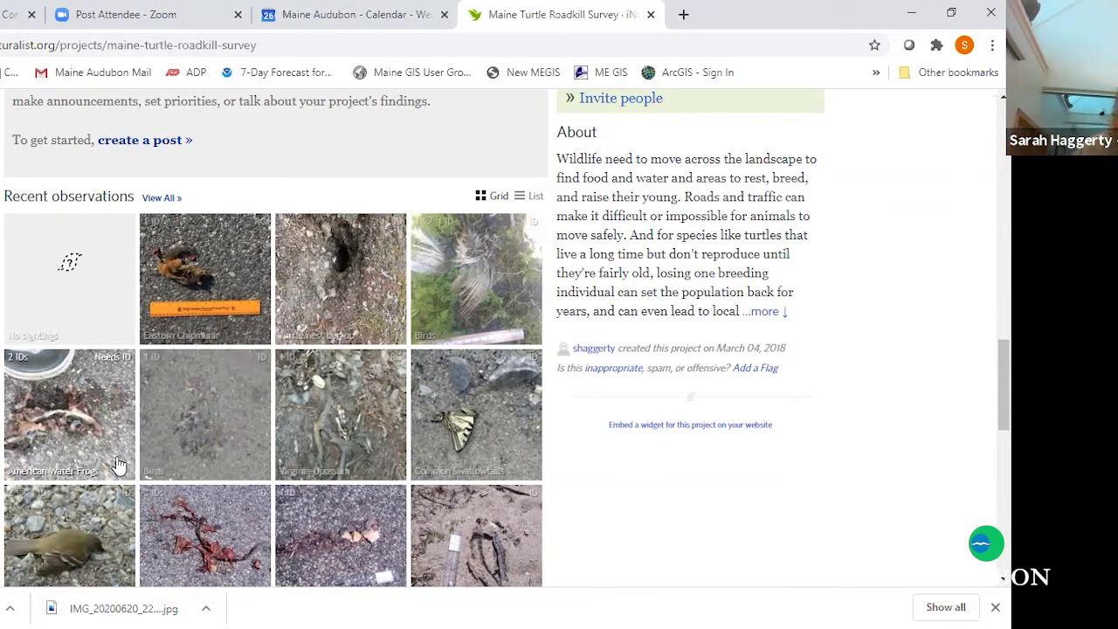
Open the Eastern Chipmunk observation from the project's recent observations and look over its photo, dates and location map
scroll(180, 389, "down", 2)
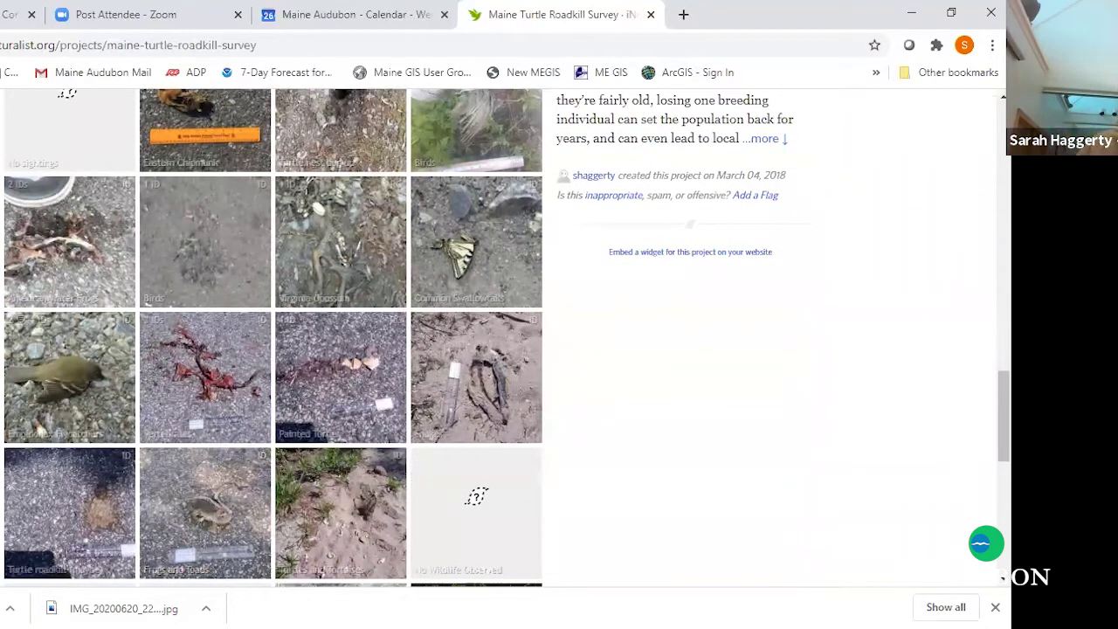
scroll(69, 245, "up", 1)
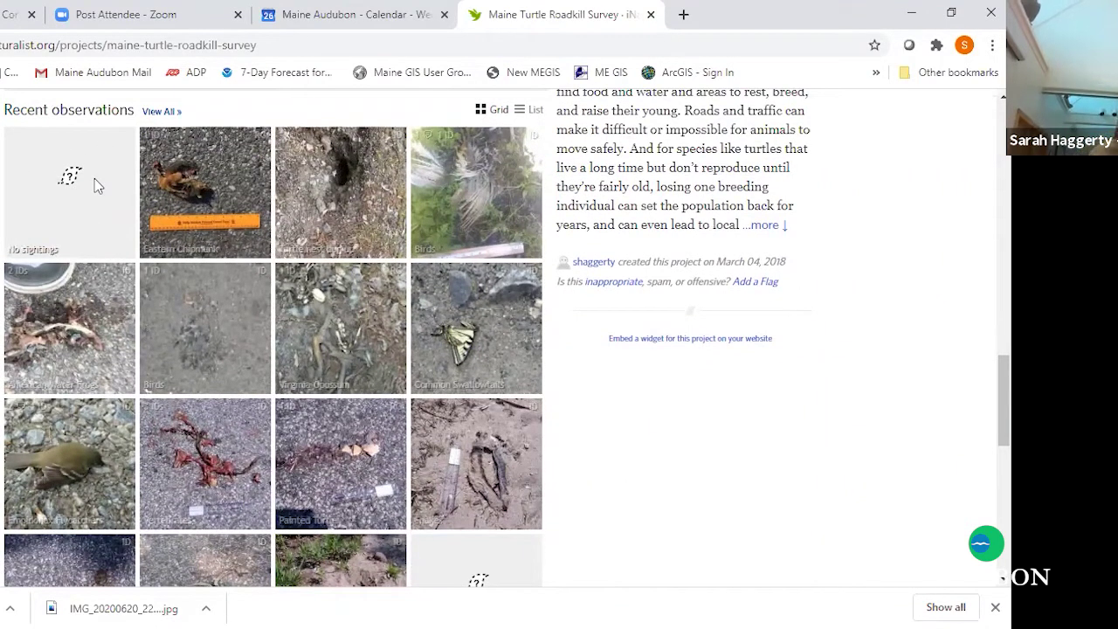
left_click(211, 194)
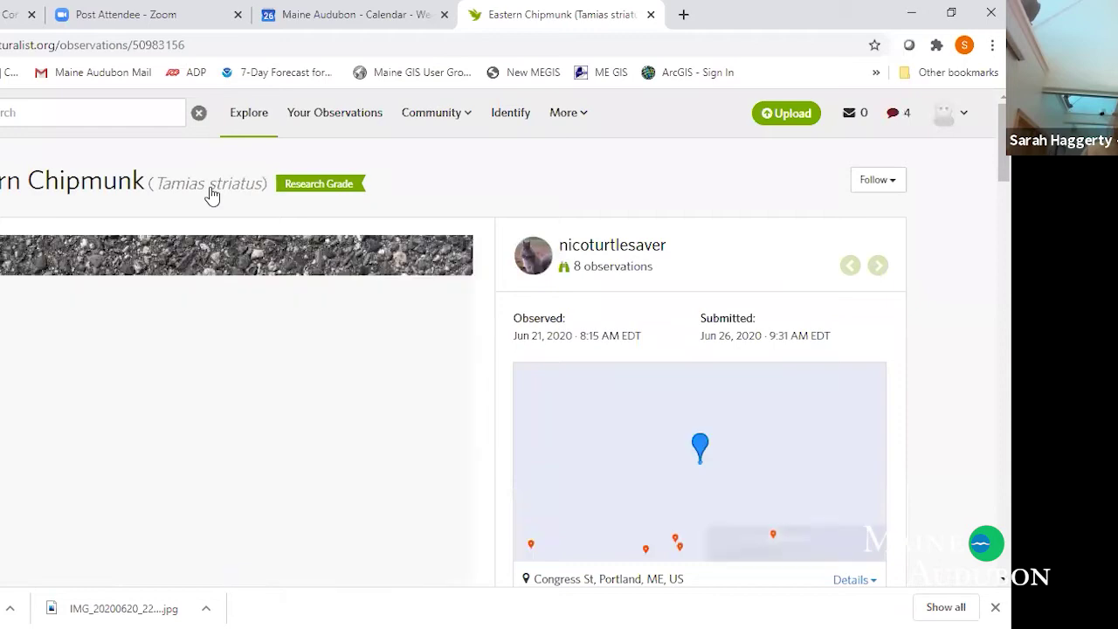
scroll(327, 345, "down", 2)
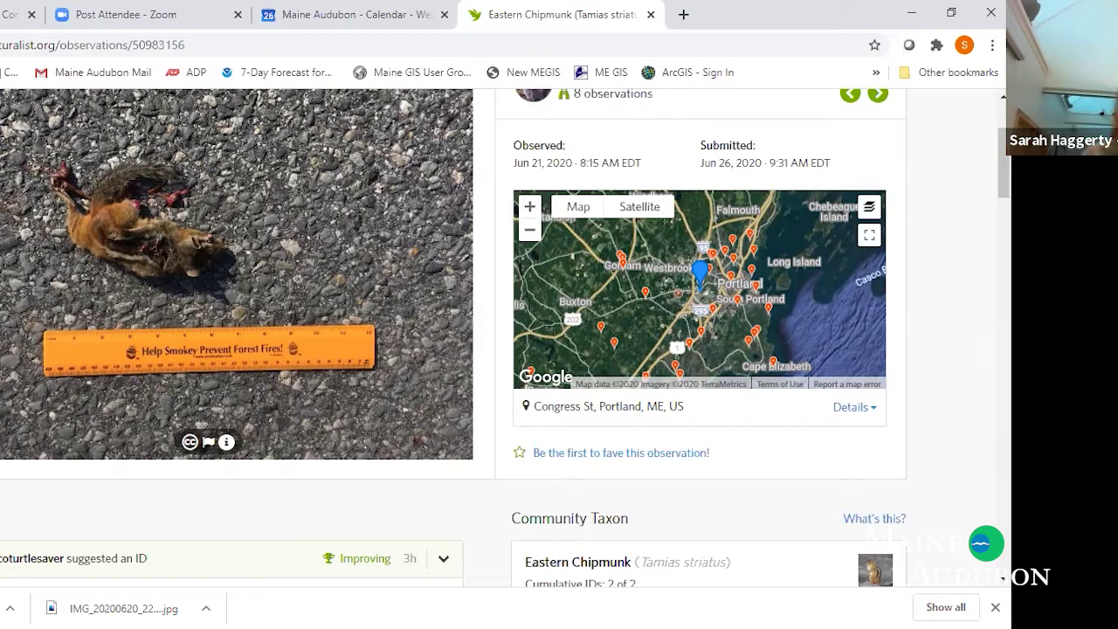
scroll(224, 369, "down", 3)
scroll(224, 370, "up", 1)
scroll(297, 342, "up", 2)
scroll(50, 312, "up", 2)
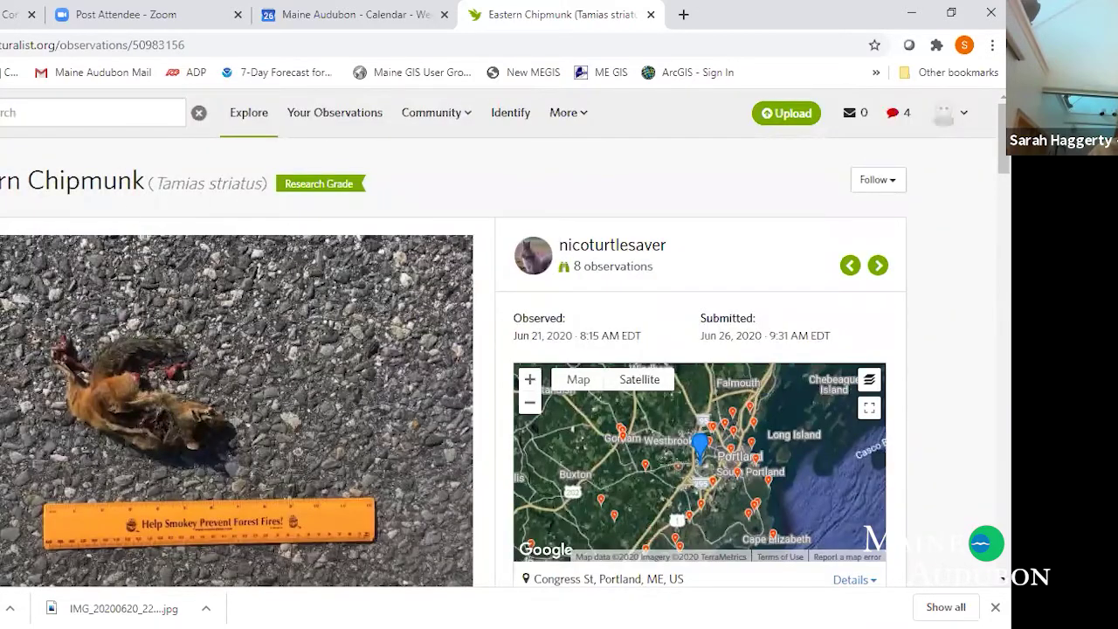
Examine the chipmunk observation's suggested identifications, community taxon, annotations and project section, and return to the survey project page
scroll(42, 394, "down", 6)
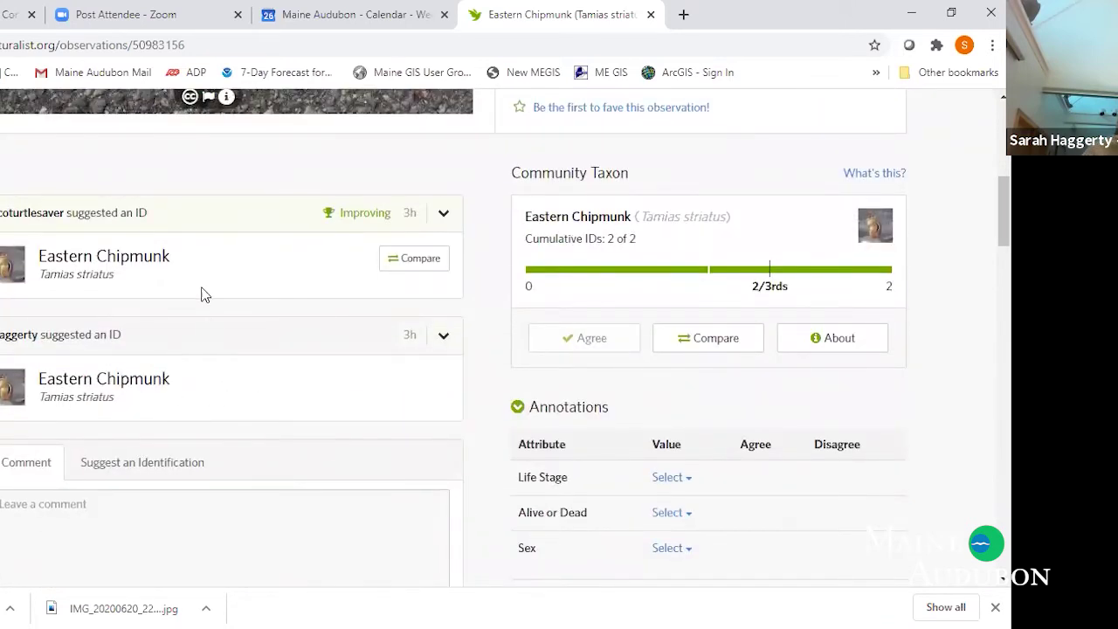
scroll(504, 337, "up", 6)
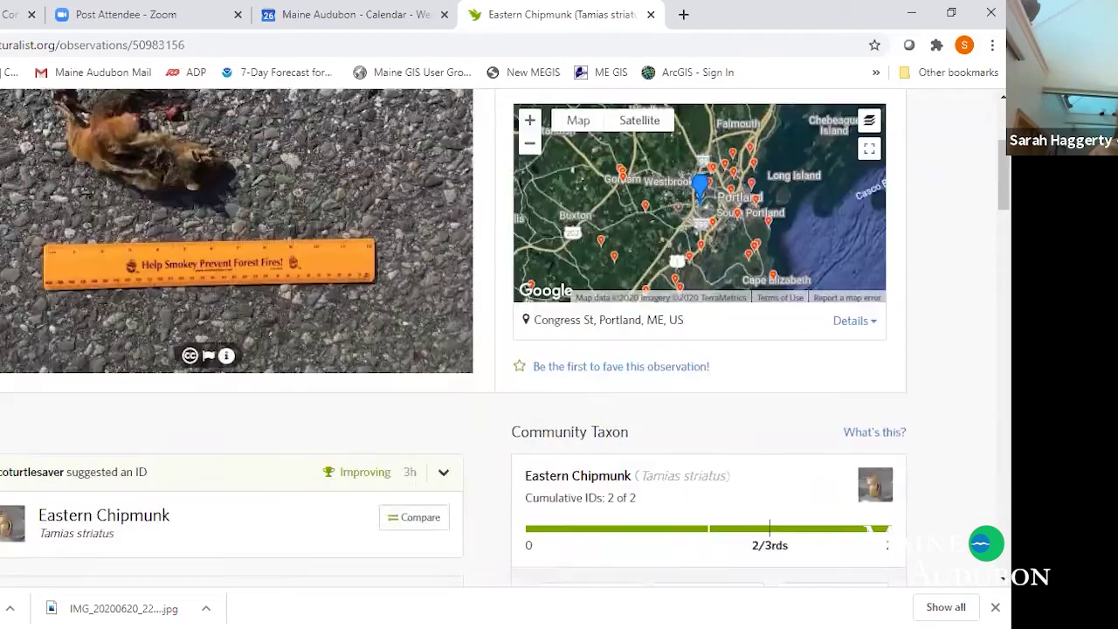
scroll(504, 337, "down", 8)
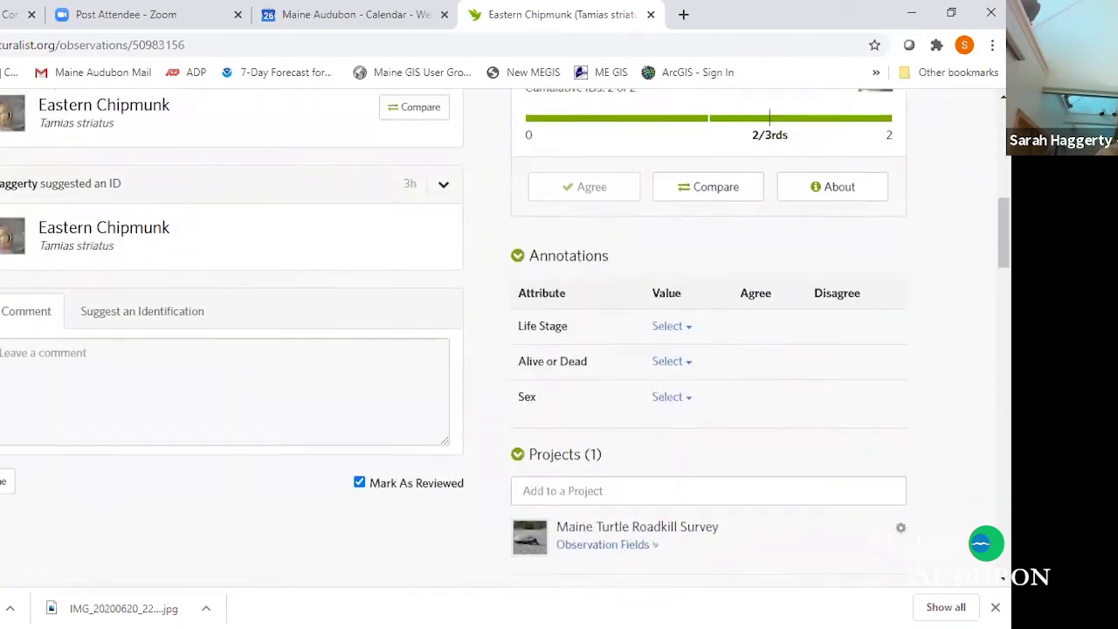
scroll(237, 252, "up", 3)
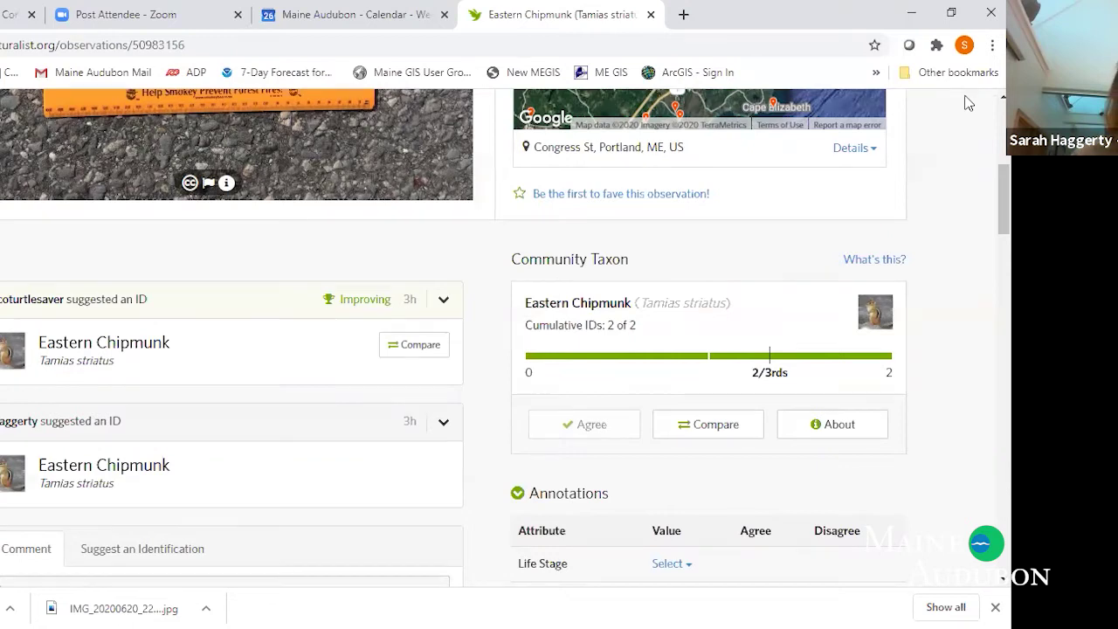
scroll(50, 445, "up", 1)
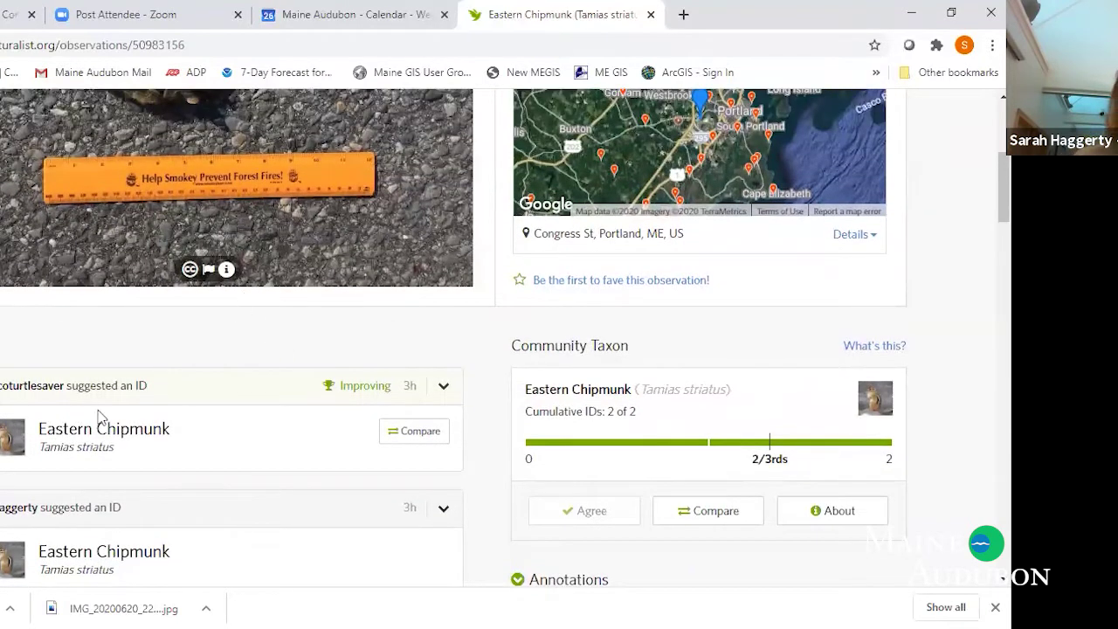
scroll(72, 447, "down", 2)
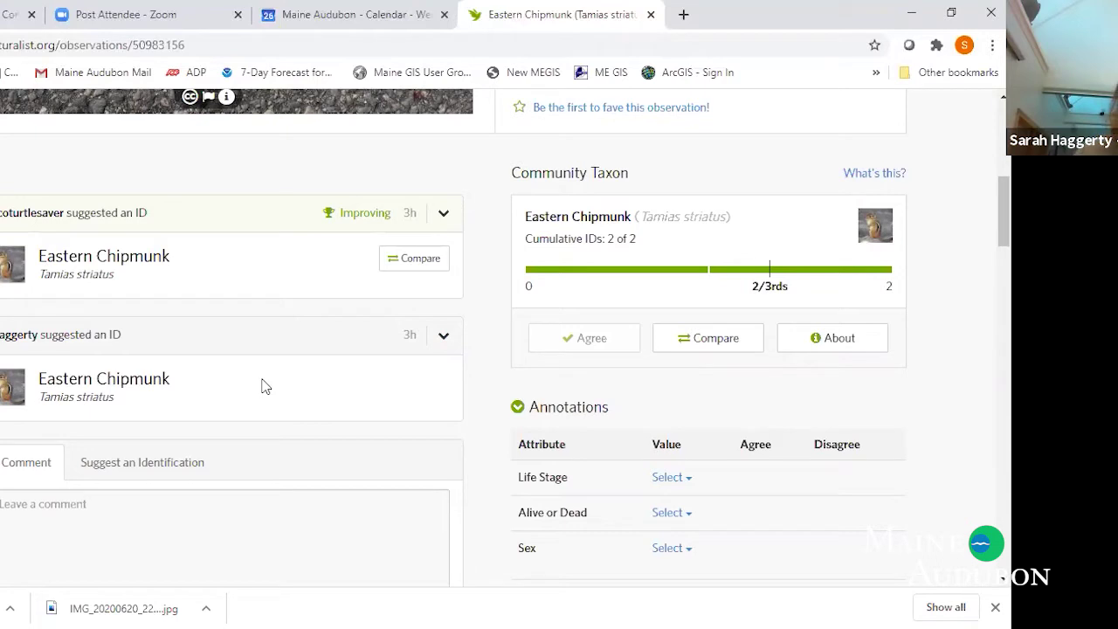
scroll(266, 387, "down", 2)
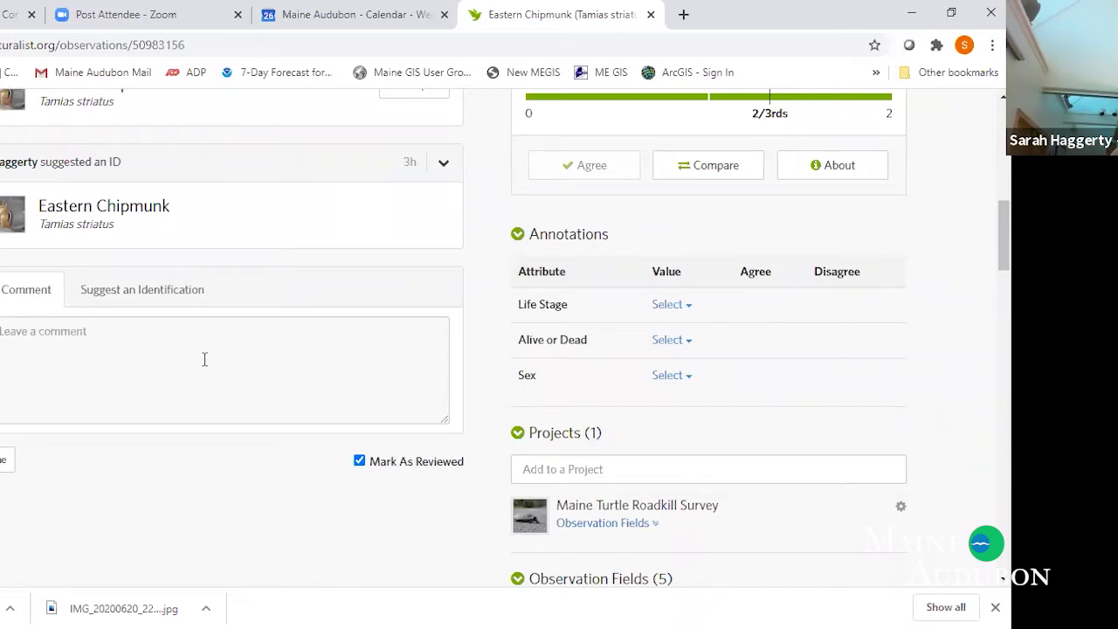
scroll(93, 374, "up", 3)
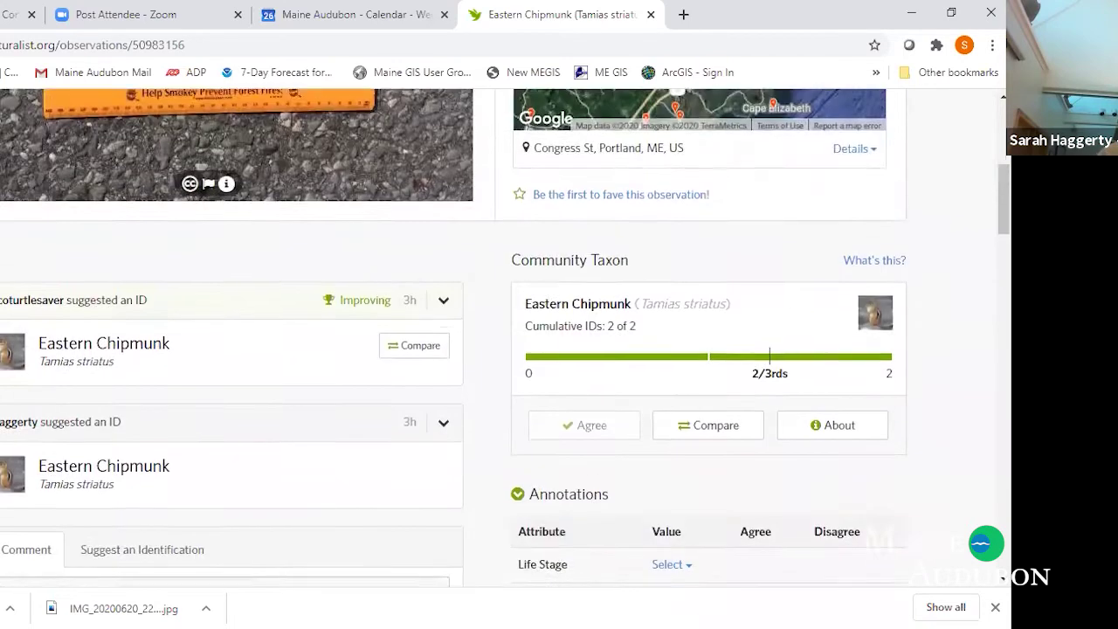
scroll(324, 429, "up", 4)
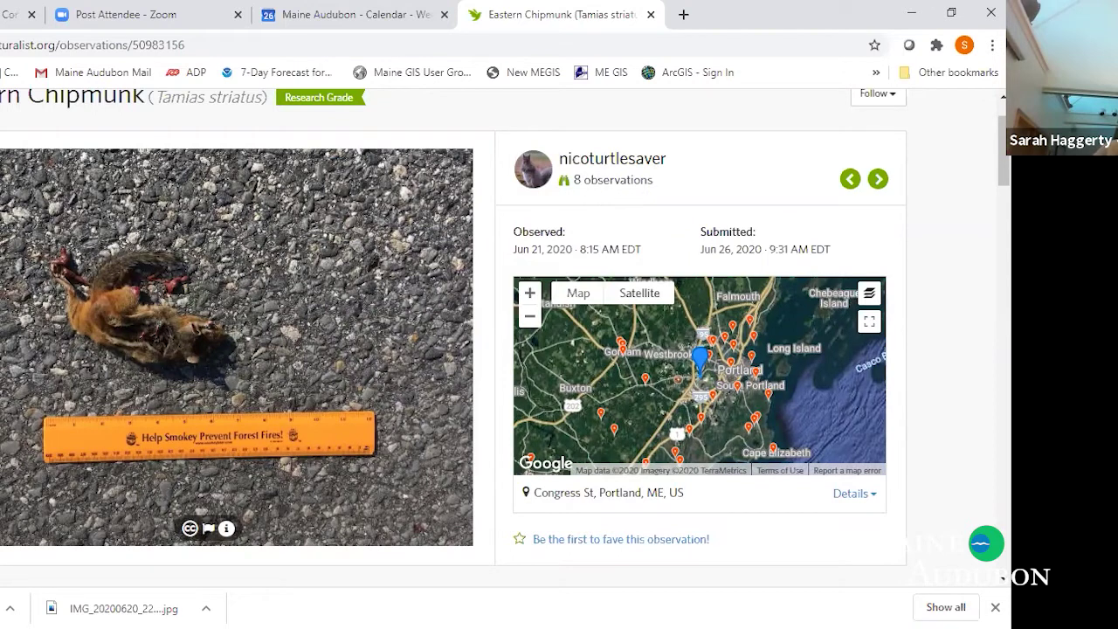
key("alt+Left")
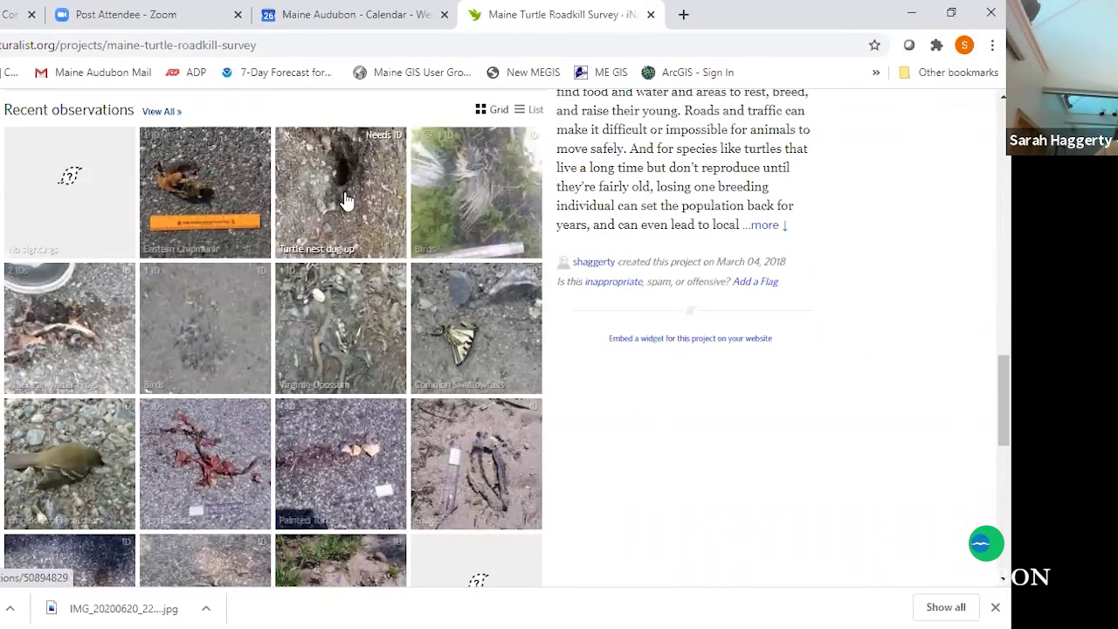
Open the "Turtle nest dug up" observation and magnify its photo to full size
left_click(345, 199)
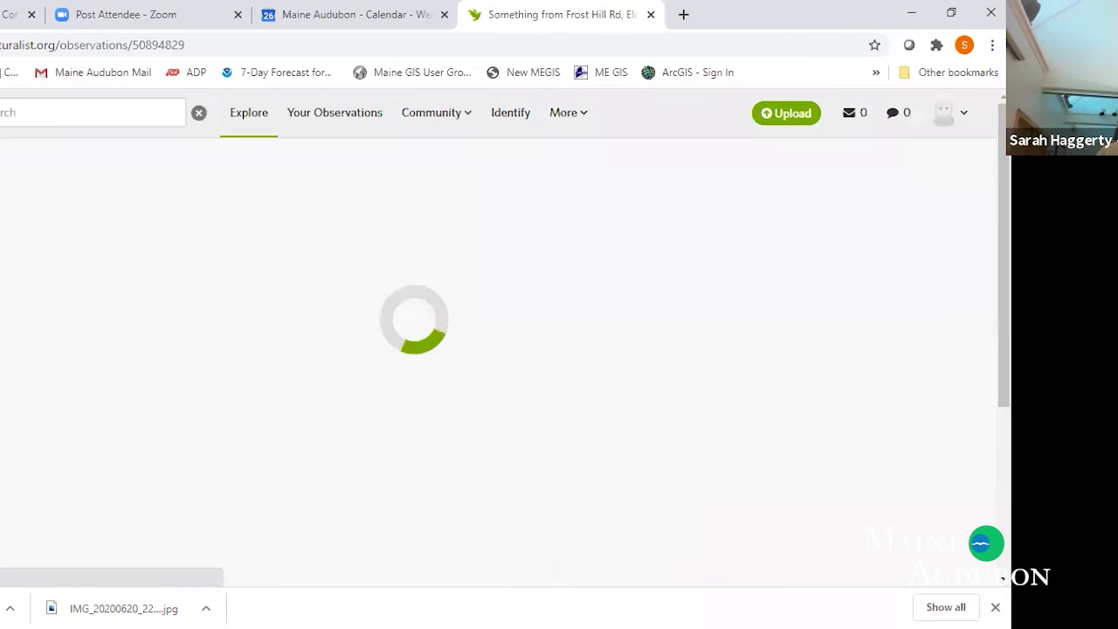
scroll(498, 336, "down", 2)
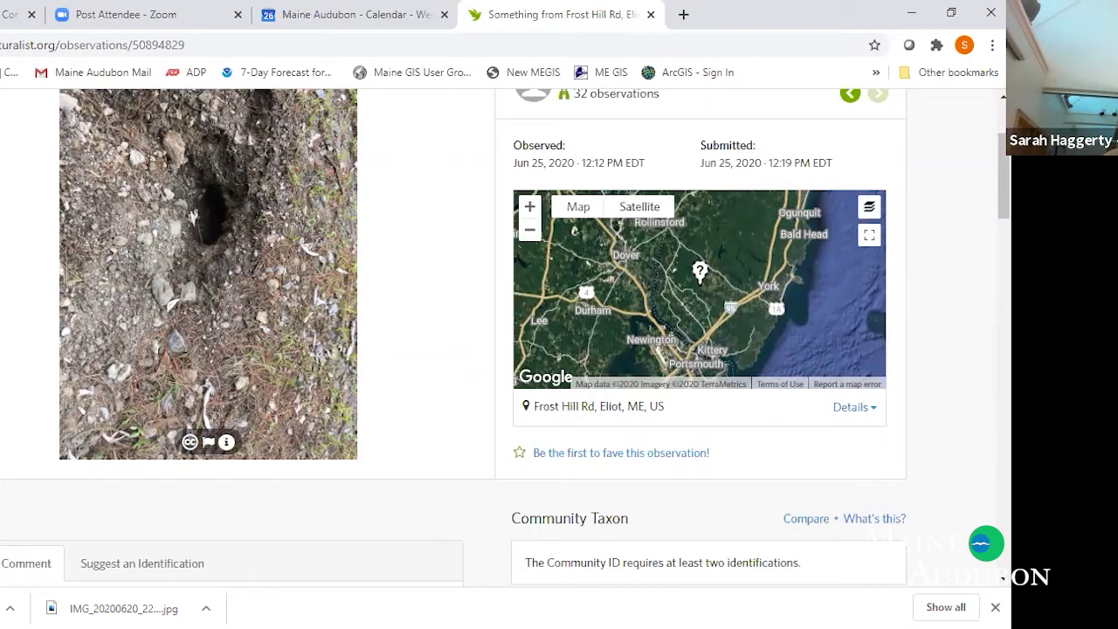
left_click(209, 266)
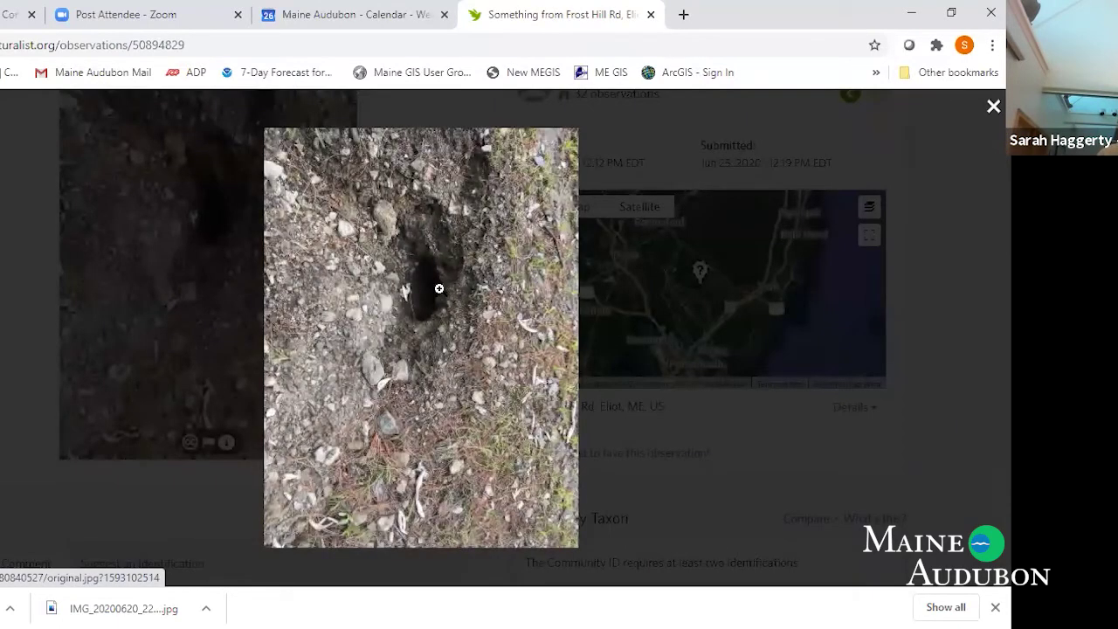
left_click(416, 306)
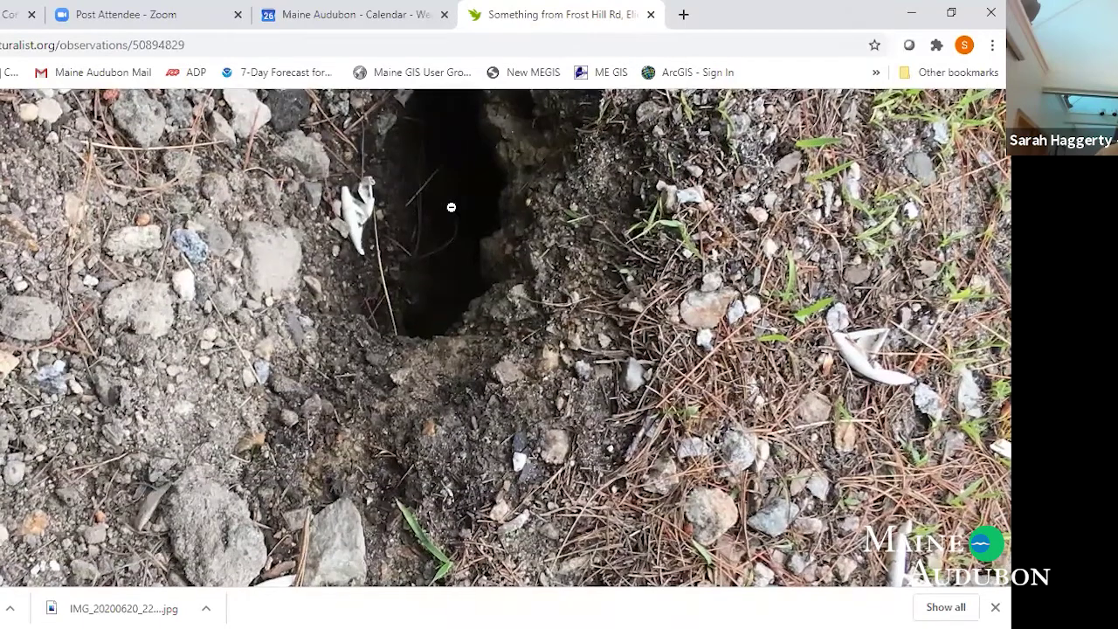
Inspect the ground around the nest hole in the magnified photo, and return to the project's recent observations
left_click_drag(451, 207, 443, 312)
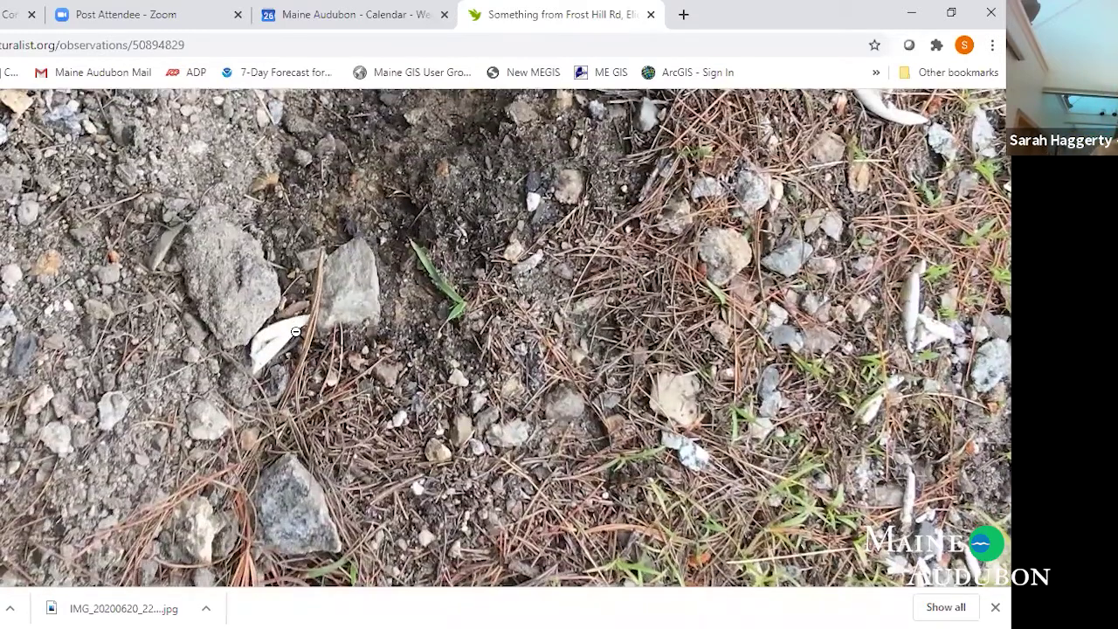
left_click(349, 328)
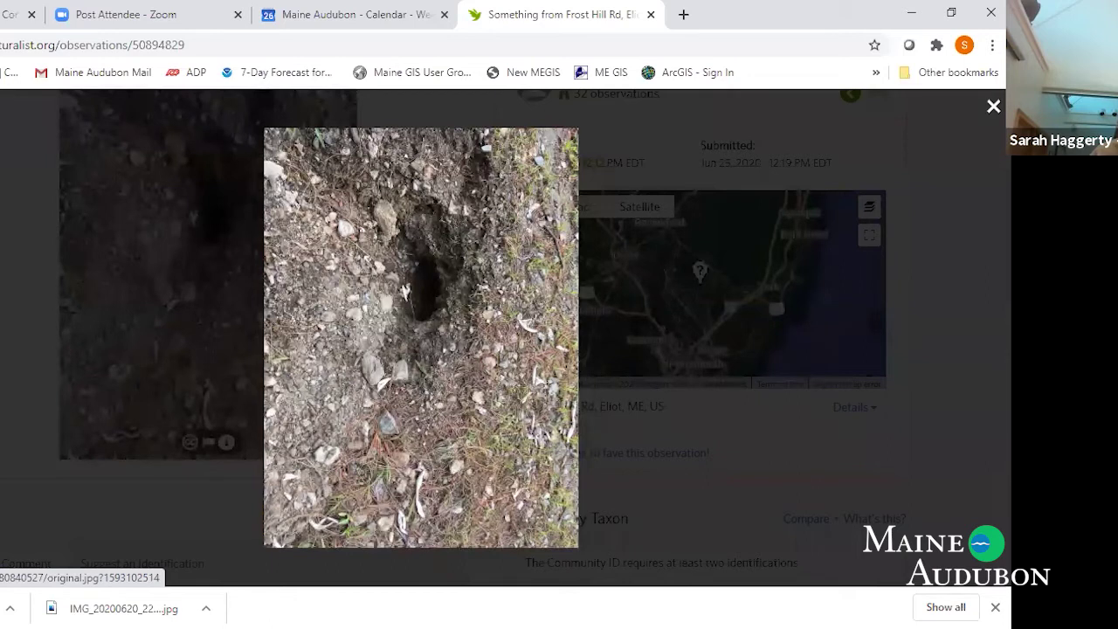
left_click(176, 306)
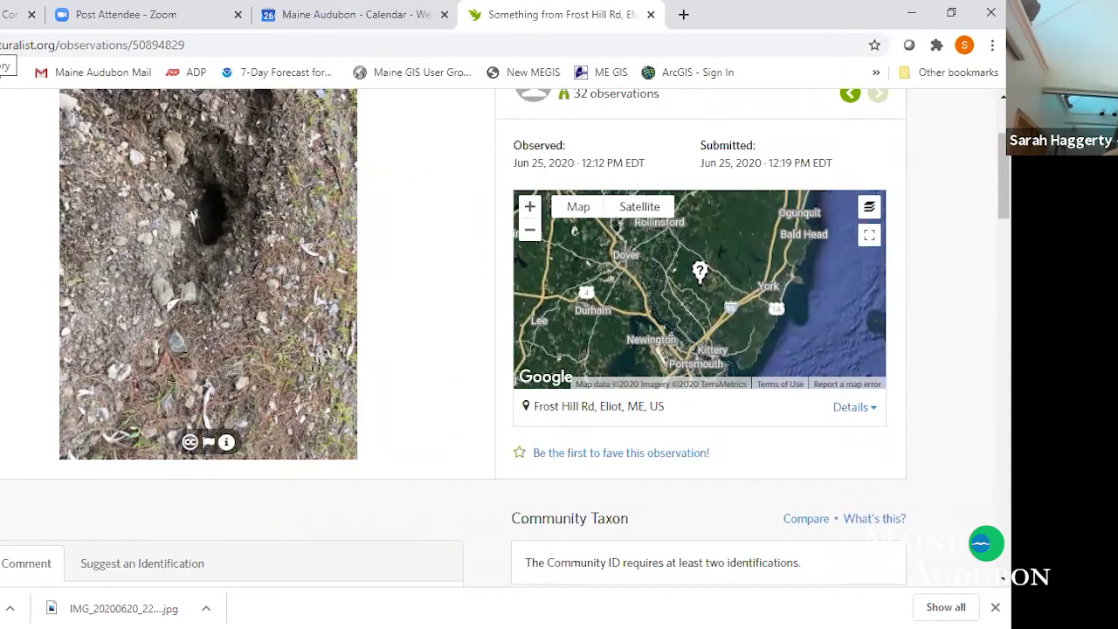
key("alt+Left")
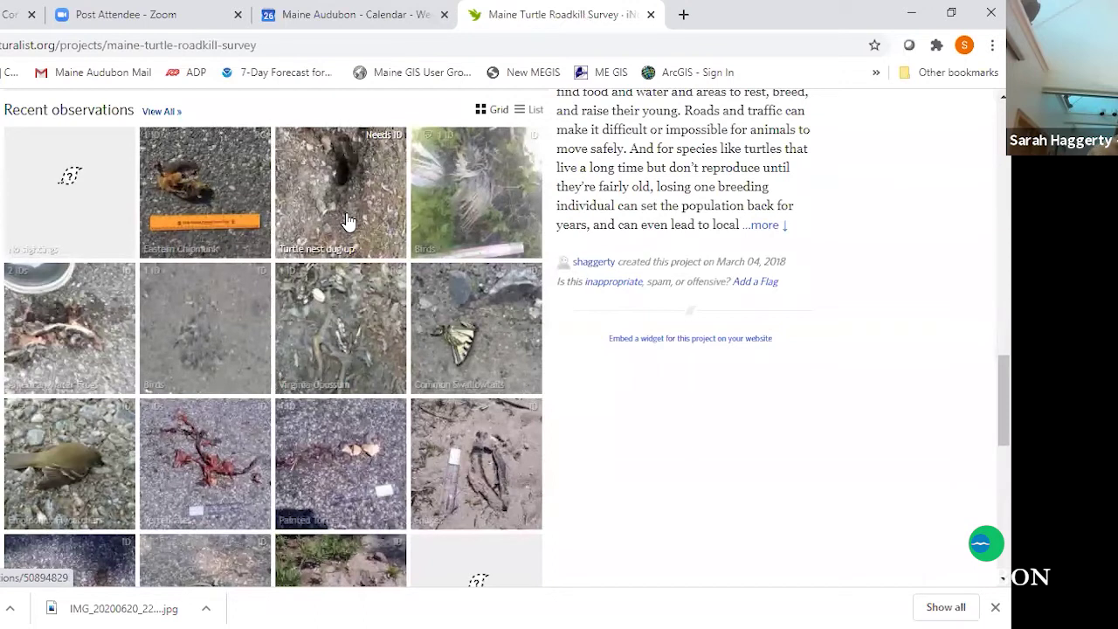
Open the Birds observation from Pownal and inspect its roadkill photo at full magnification
scroll(341, 489, "down", 1)
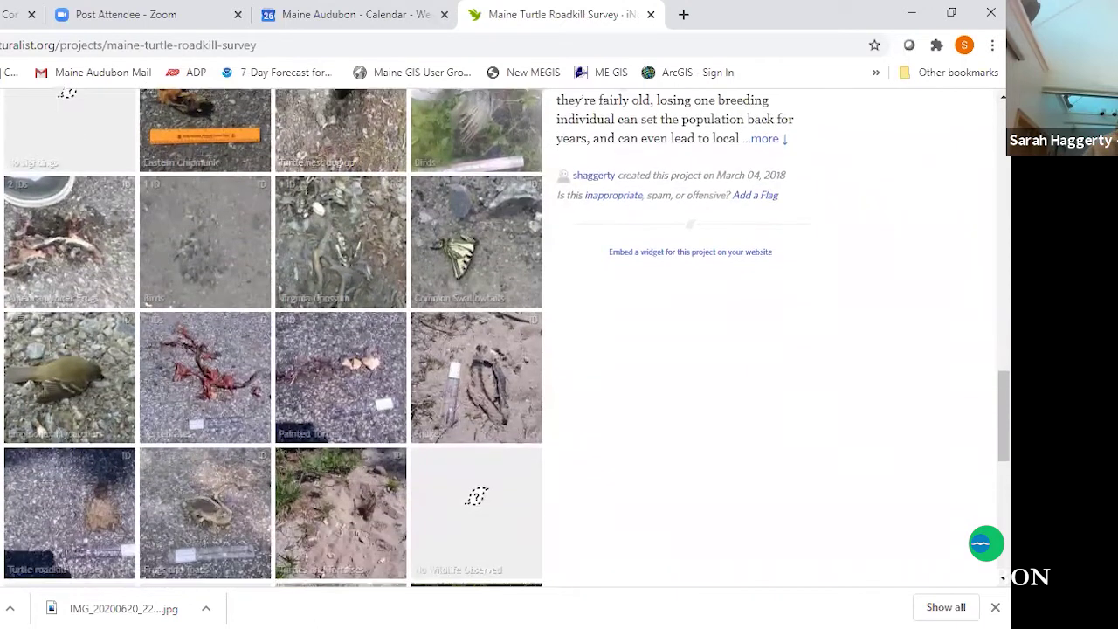
left_click(198, 253)
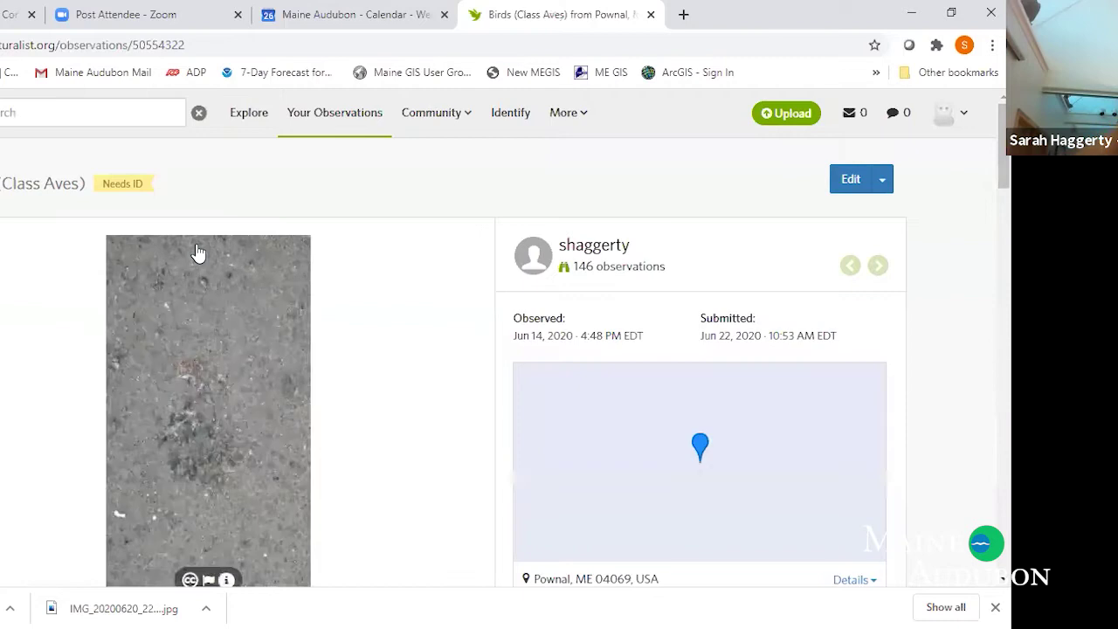
scroll(53, 294, "down", 1)
scroll(53, 324, "down", 3)
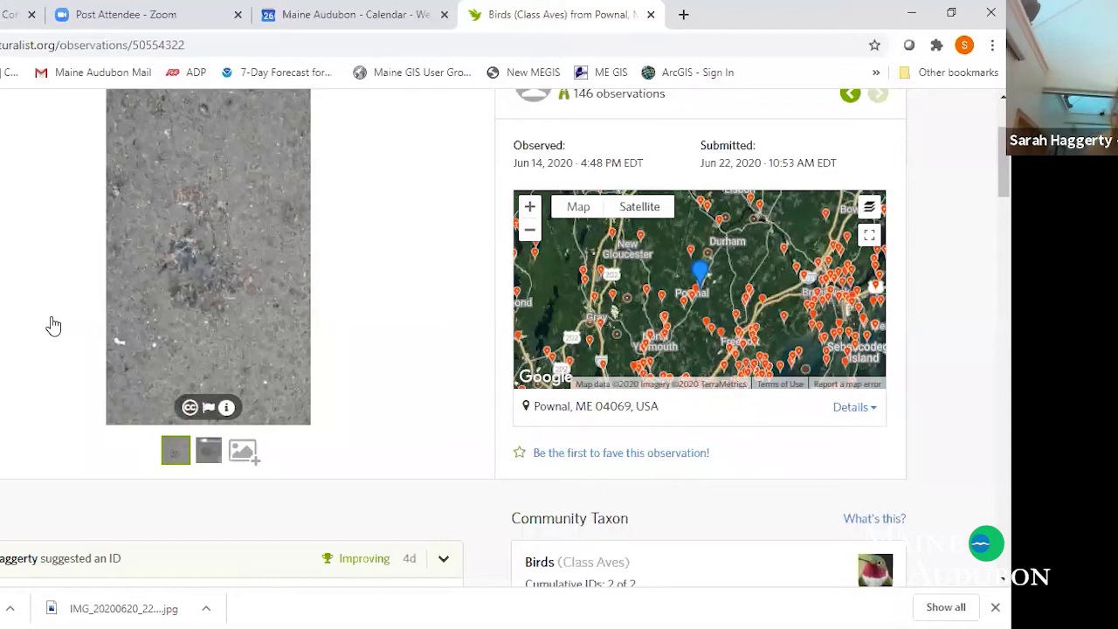
left_click(199, 257)
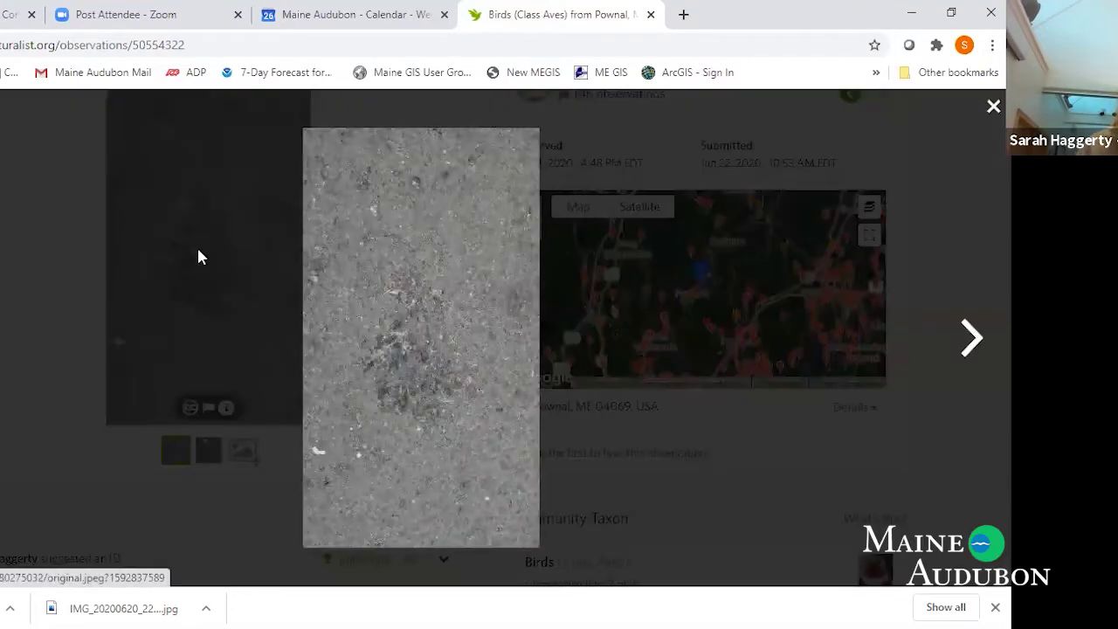
left_click(421, 347)
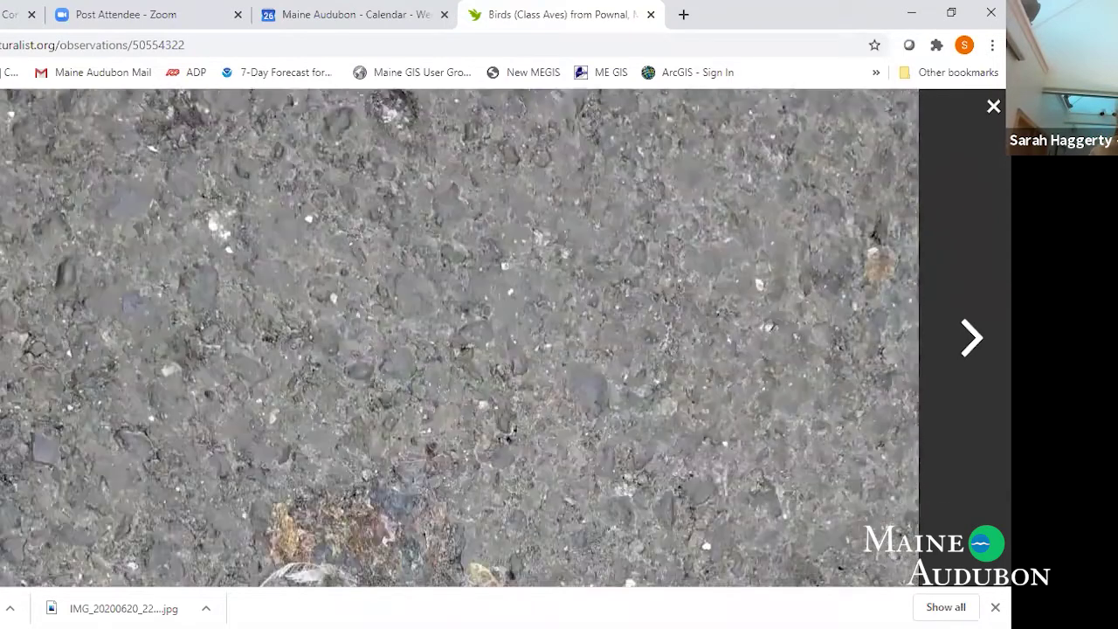
left_click(318, 451)
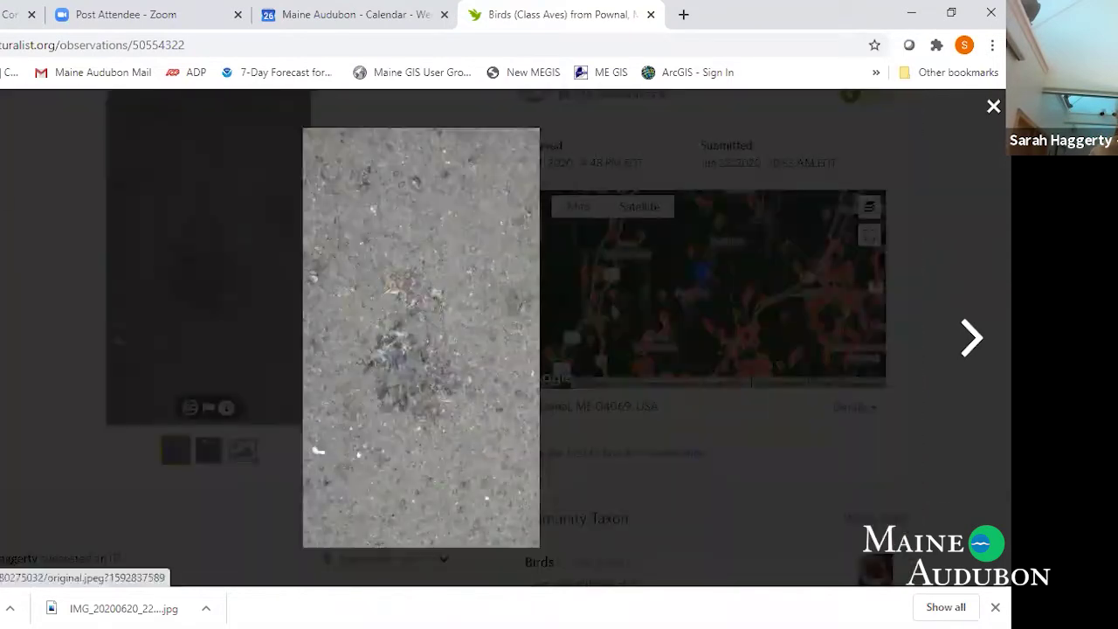
left_click(4, 301)
Review the bird observation's location map and suggested identifications, and return to browse more of the project's recent observations
scroll(5, 301, "up", 2)
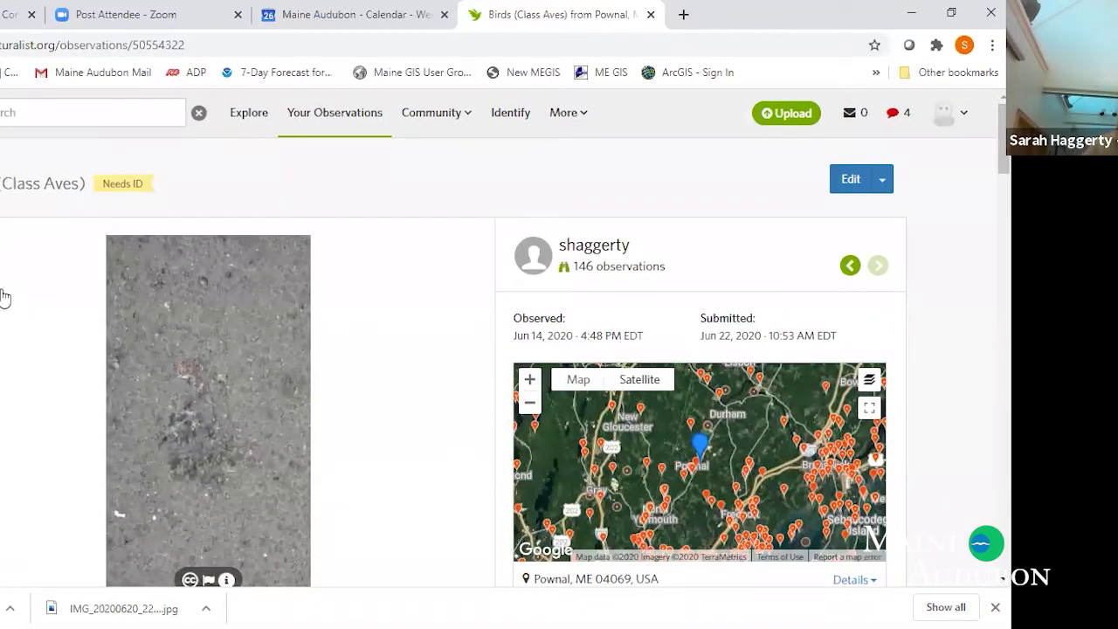
scroll(4, 298, "down", 2)
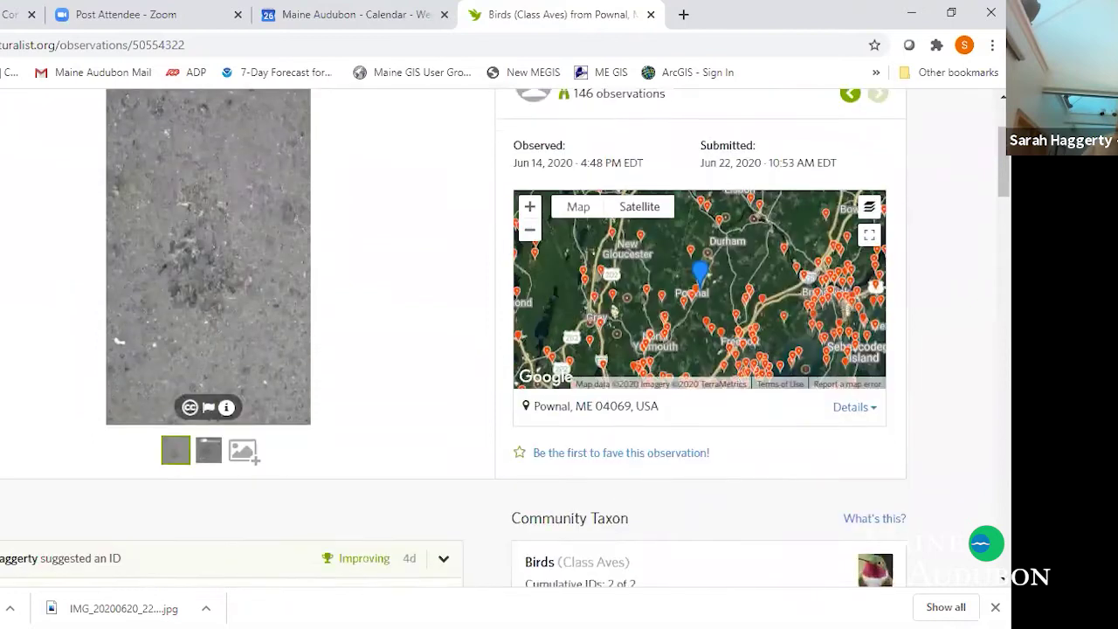
scroll(9, 384, "down", 4)
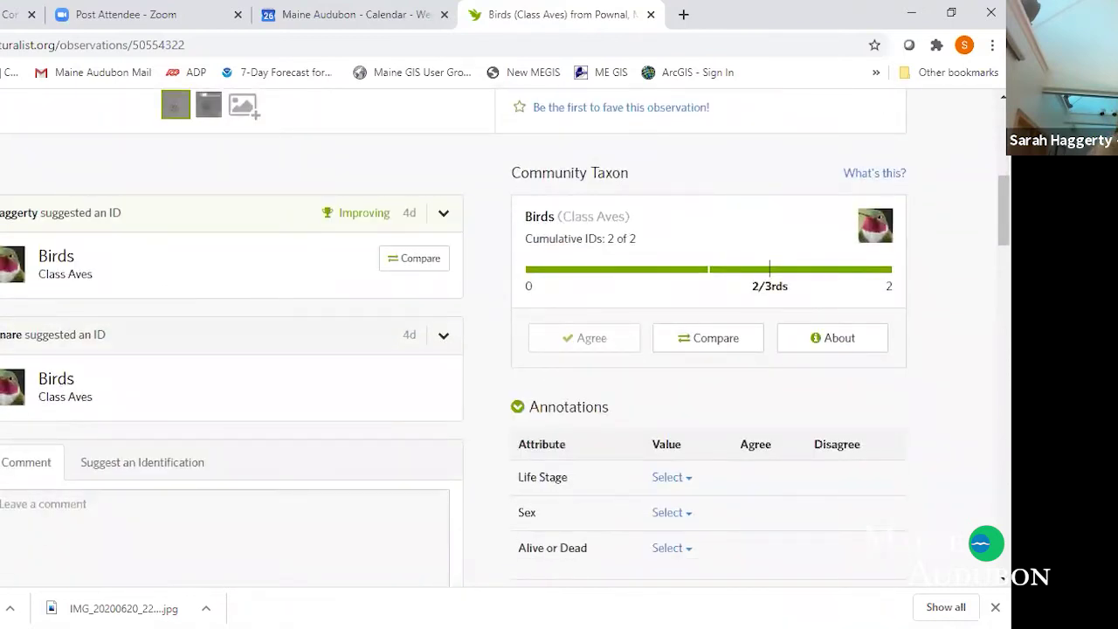
scroll(4, 384, "up", 7)
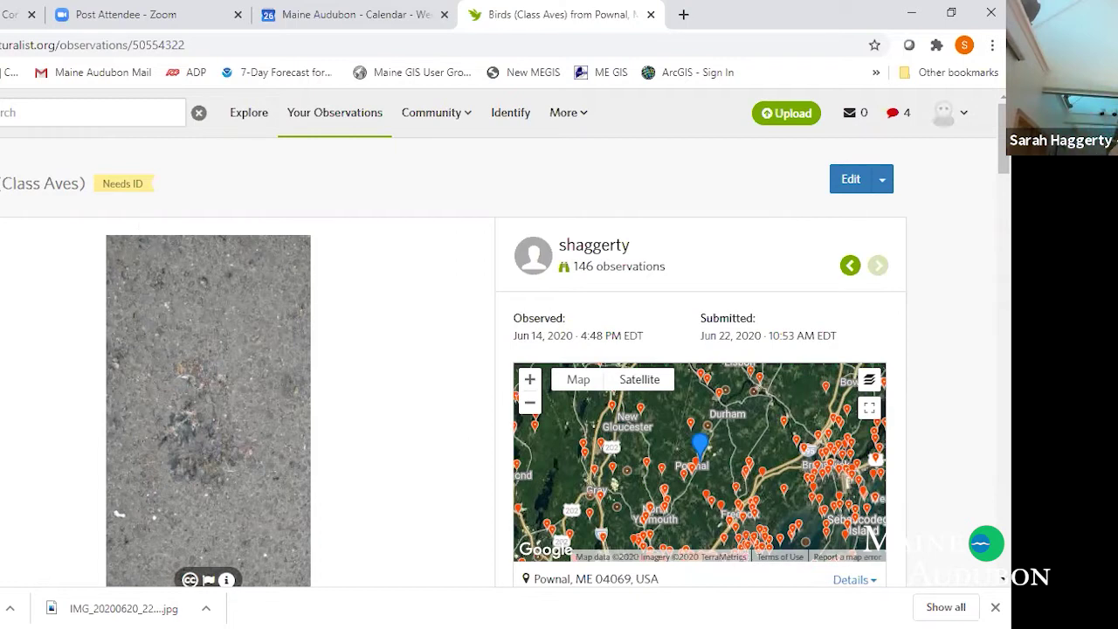
key("alt+Left")
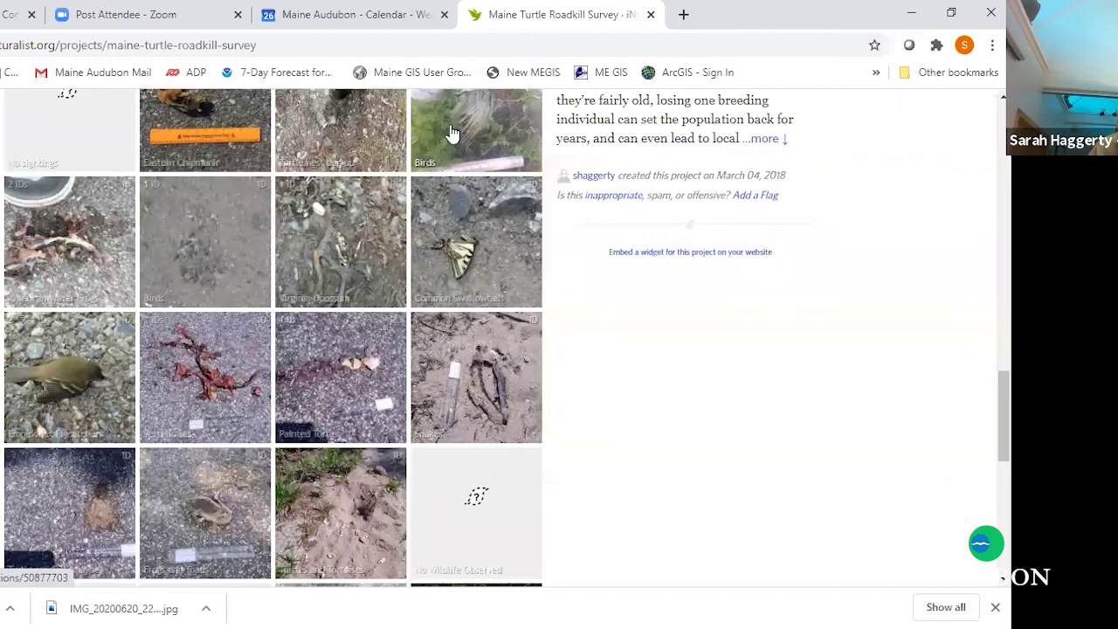
scroll(42, 385, "down", 2)
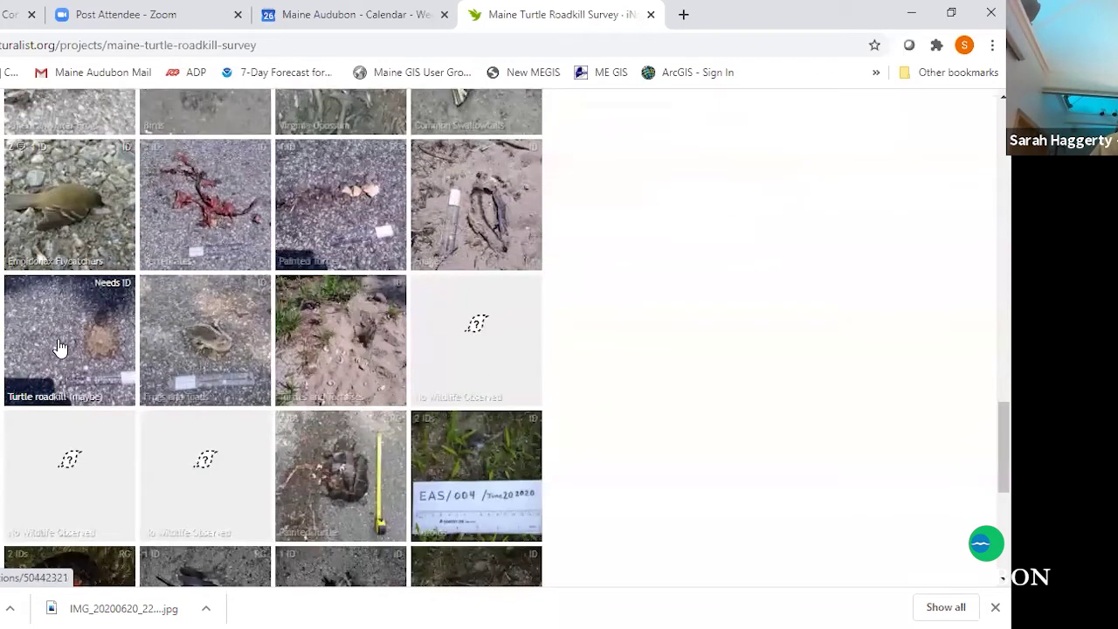
Leave the roadkill survey's recent observations and open the Maine Amphibian and Reptile Atlas Project (MARAP) from the recent community projects
scroll(214, 352, "down", 2)
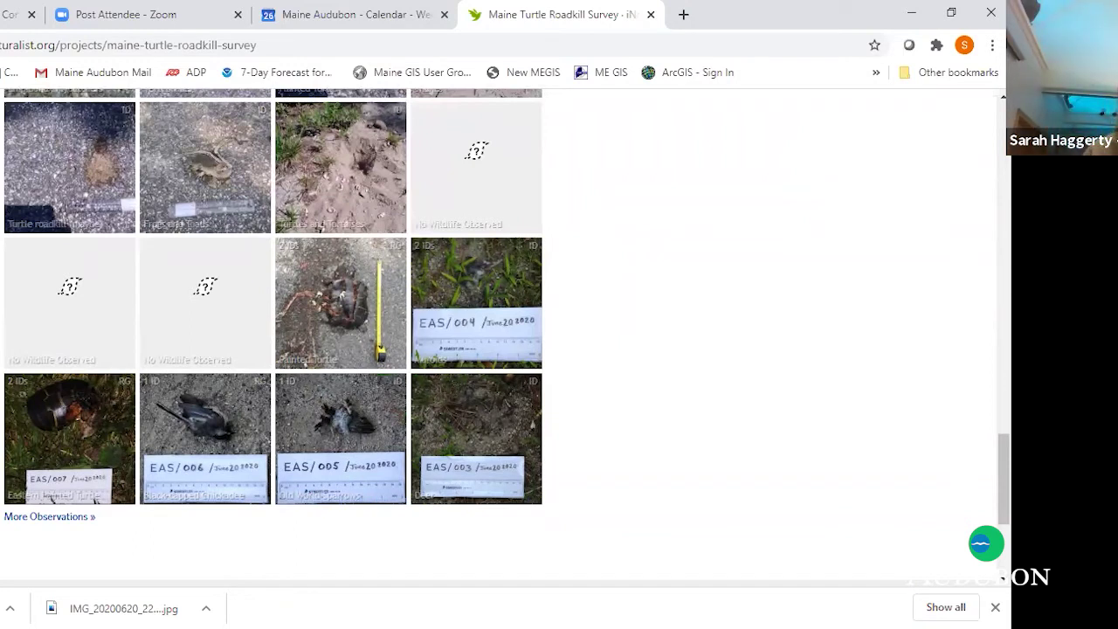
scroll(471, 493, "up", 10)
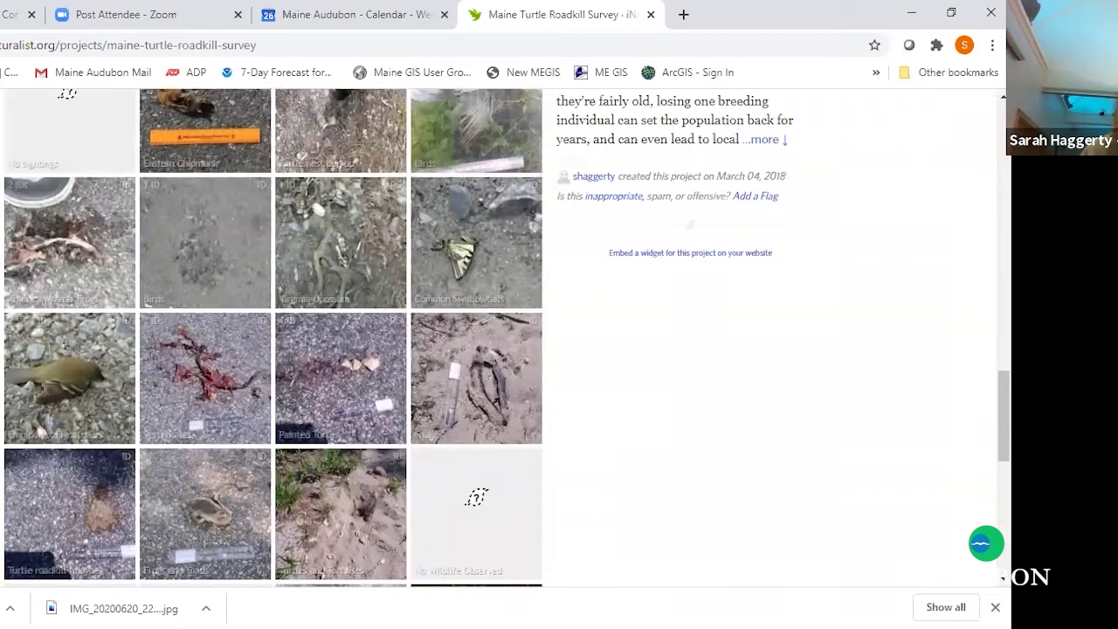
scroll(410, 341, "up", 10)
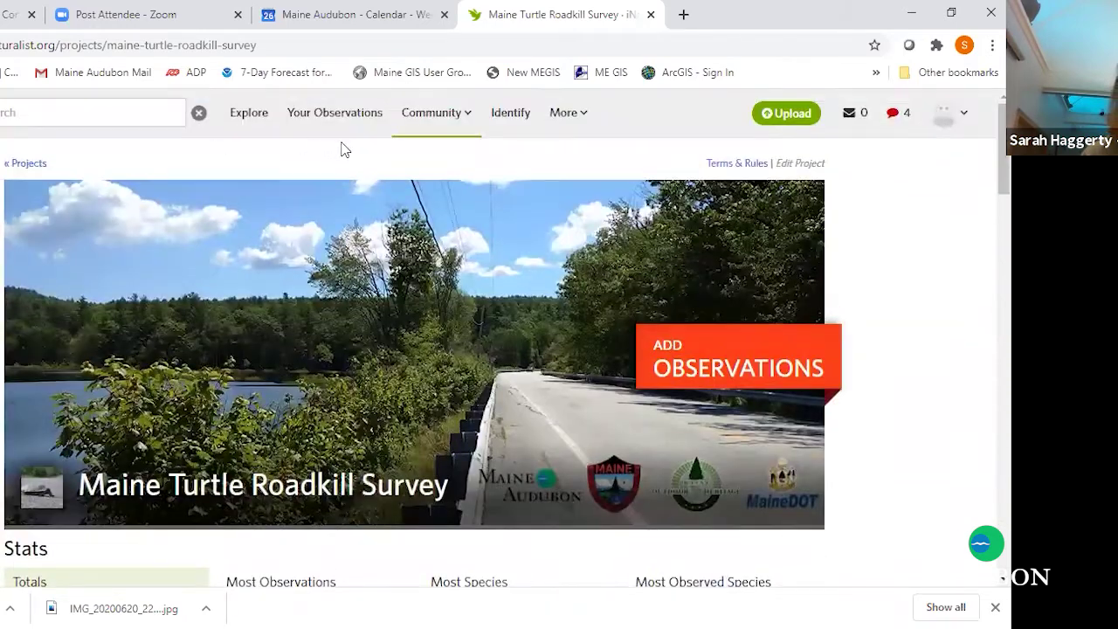
mouse_move(433, 122)
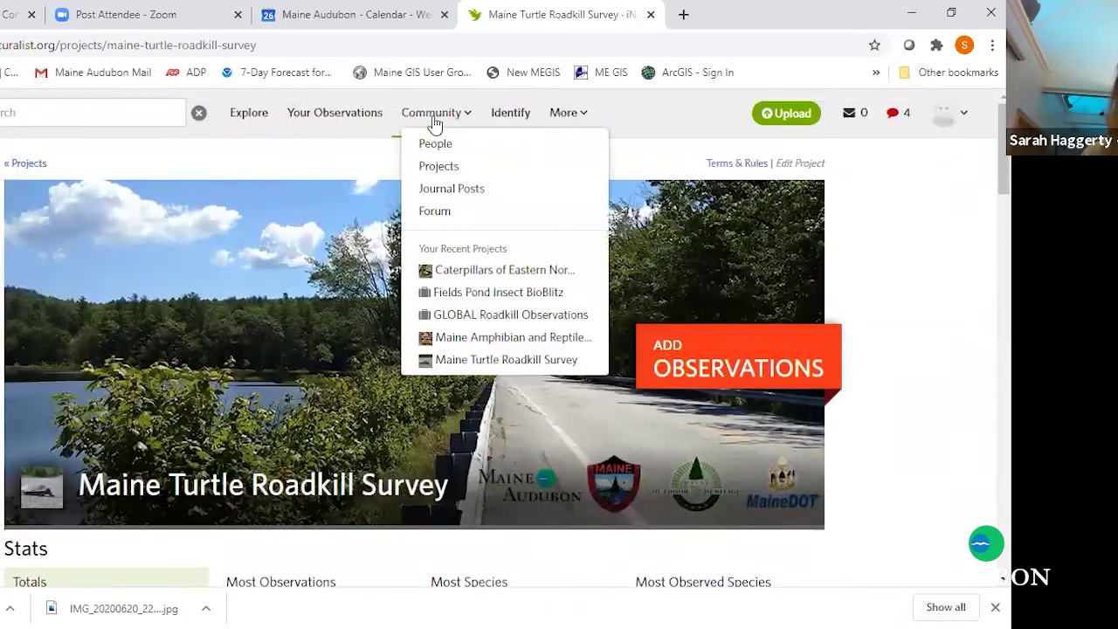
left_click(489, 344)
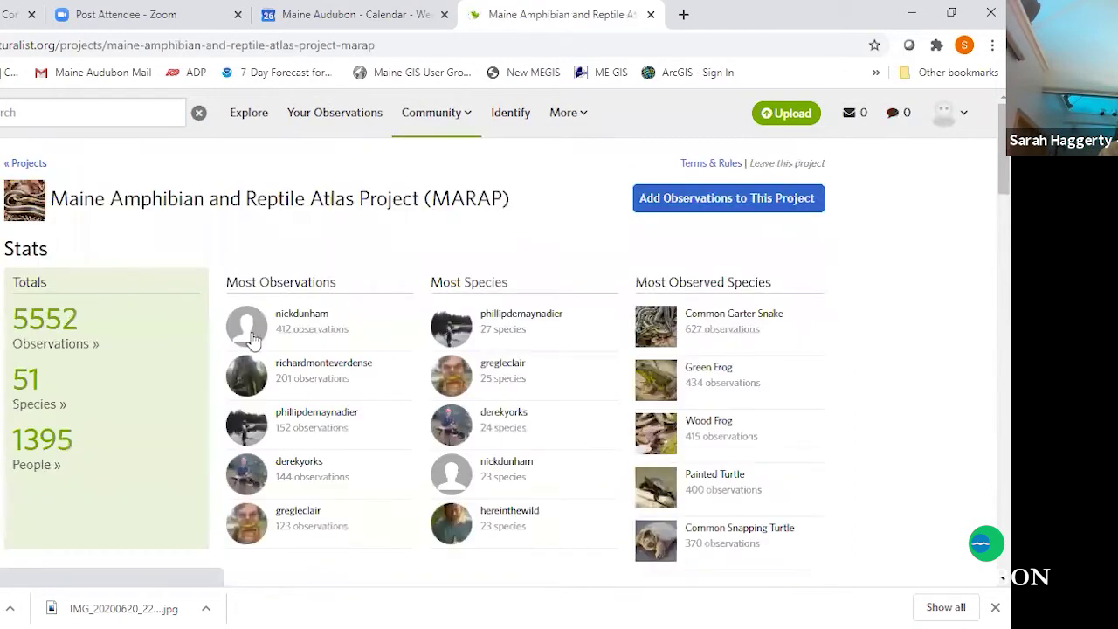
Examine the MARAP project's statewide observation map, contributor and species stats, and About description
scroll(251, 341, "down", 3)
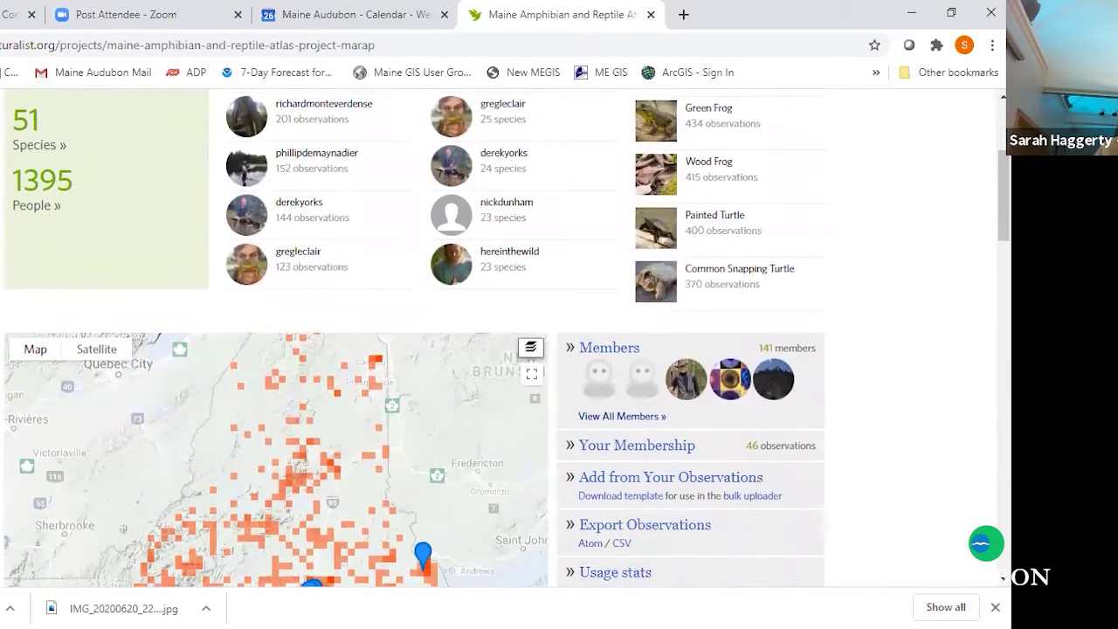
scroll(506, 337, "down", 4)
scroll(276, 337, "up", 3)
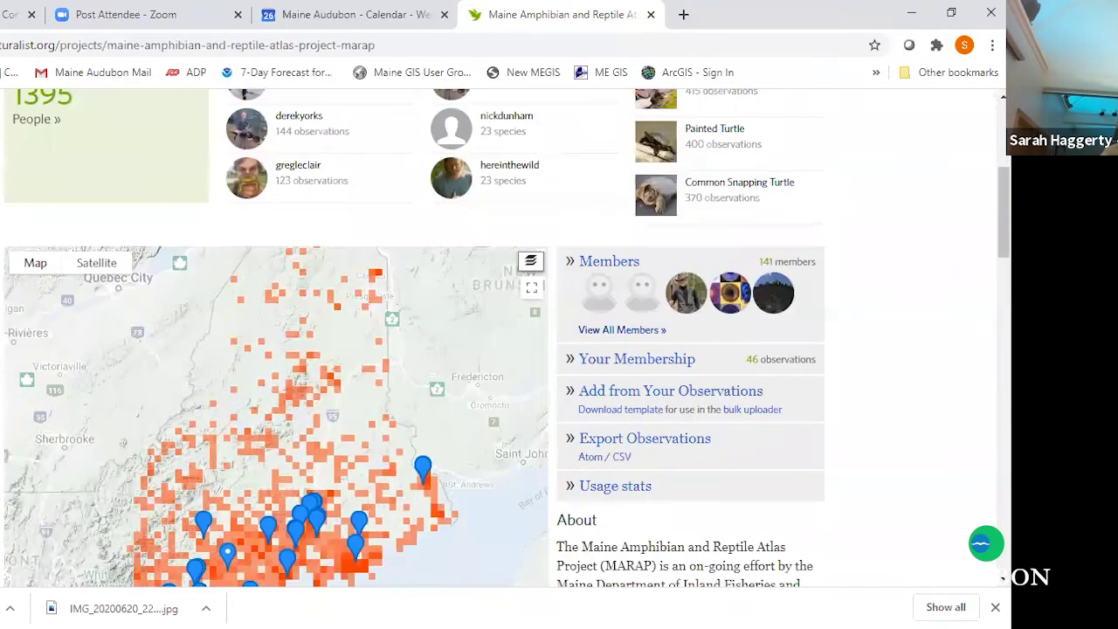
scroll(276, 337, "up", 2)
scroll(276, 337, "down", 2)
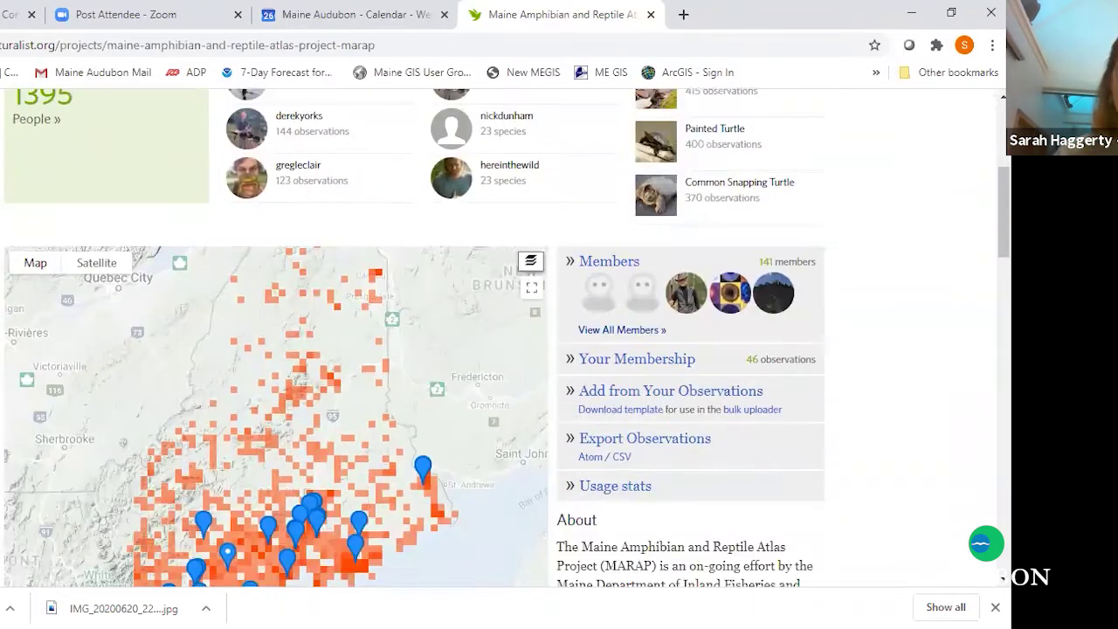
scroll(597, 410, "down", 2)
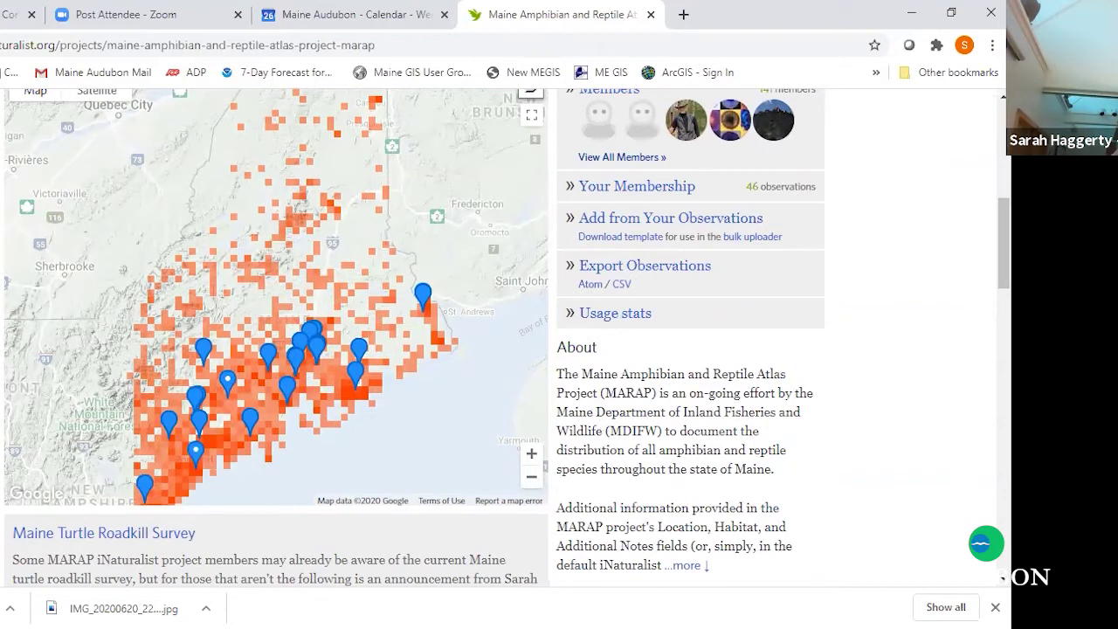
scroll(498, 341, "down", 1)
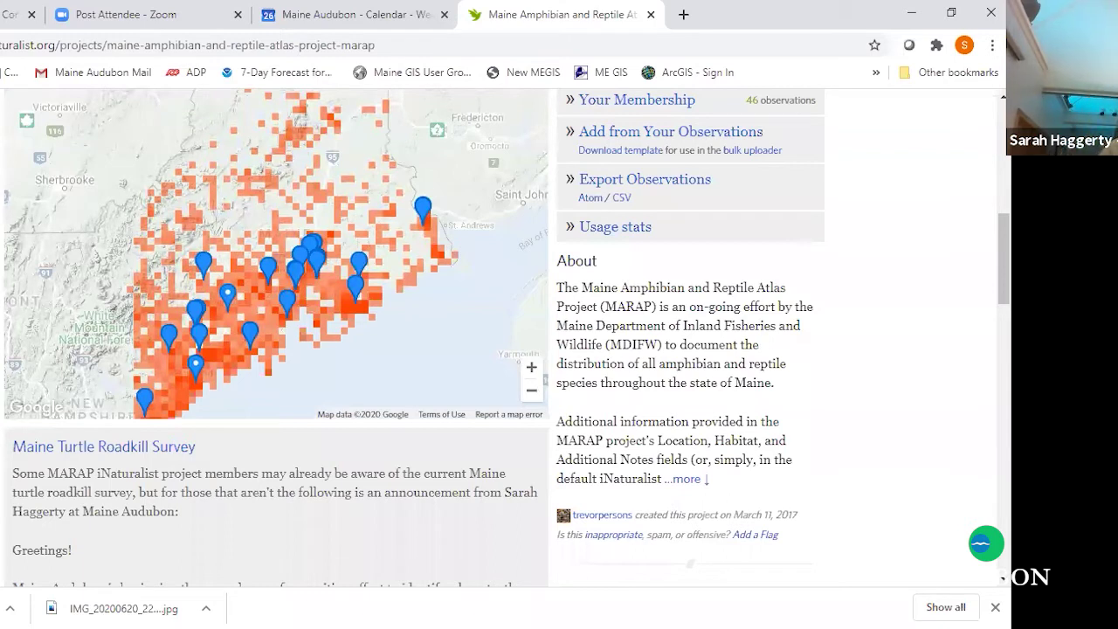
scroll(413, 334, "up", 3)
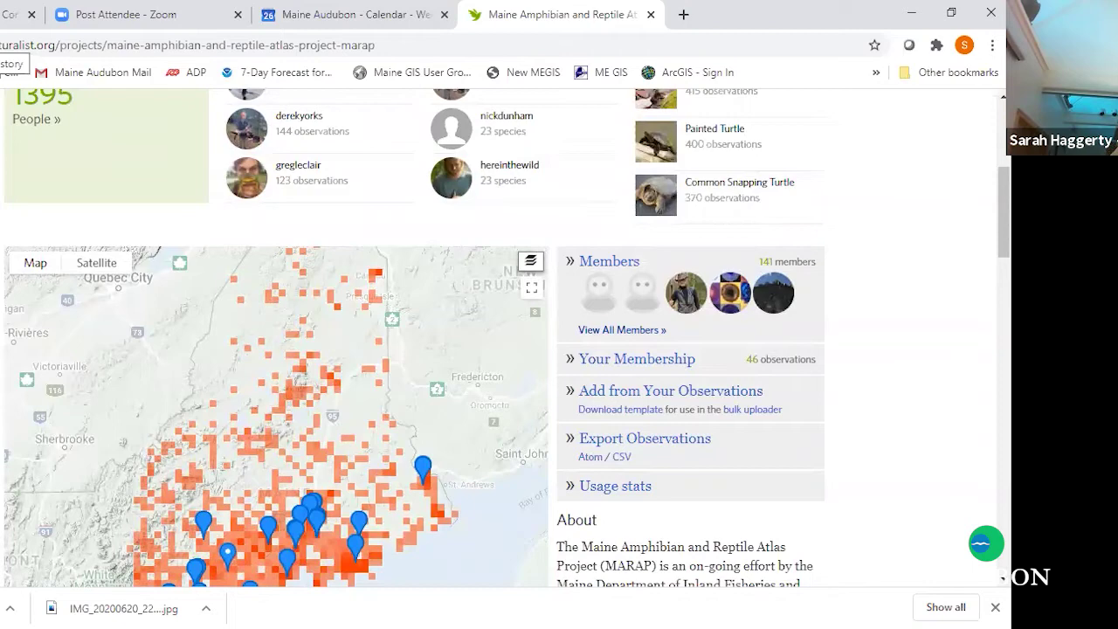
Return to the Maine Turtle Roadkill Survey's recent observations and briefly view the Birds observation from Pownal again
left_click(5, 71)
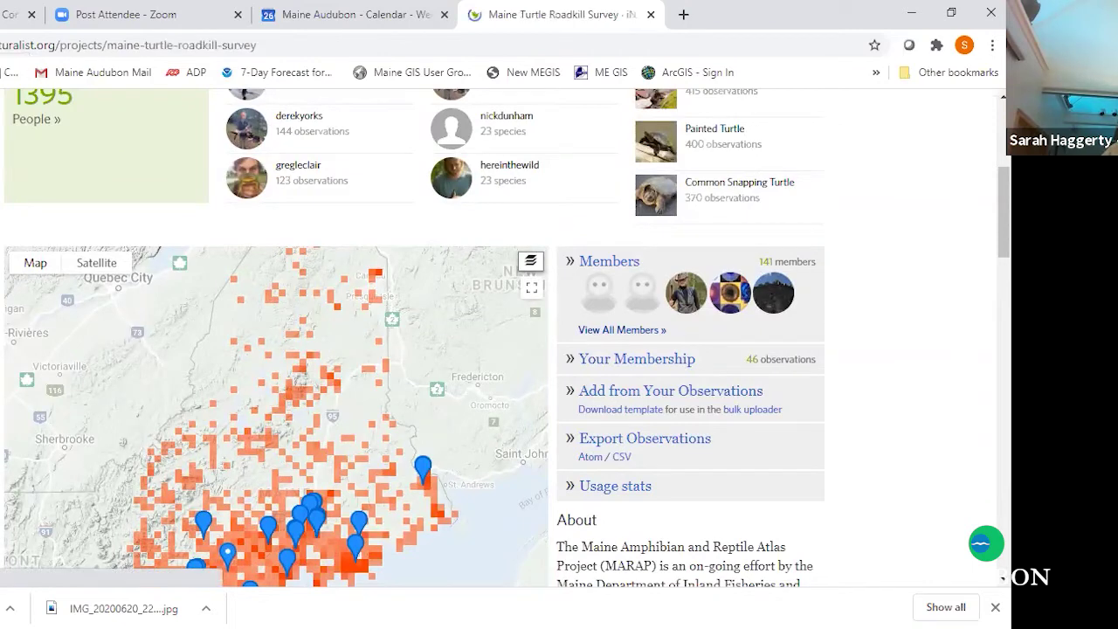
scroll(544, 479, "down", 14)
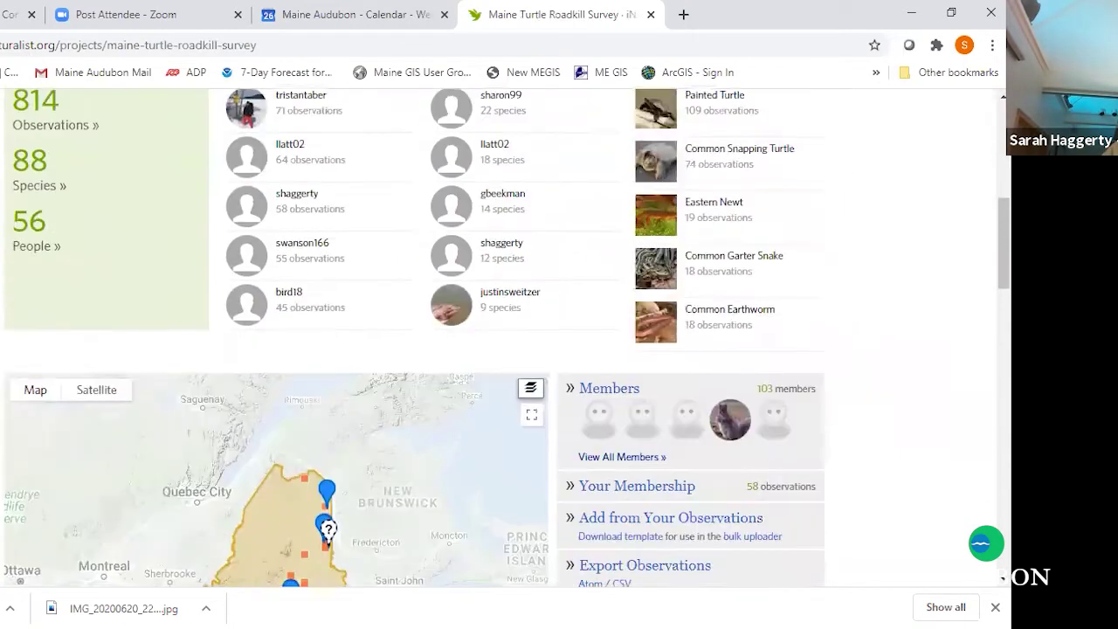
scroll(505, 337, "down", 3)
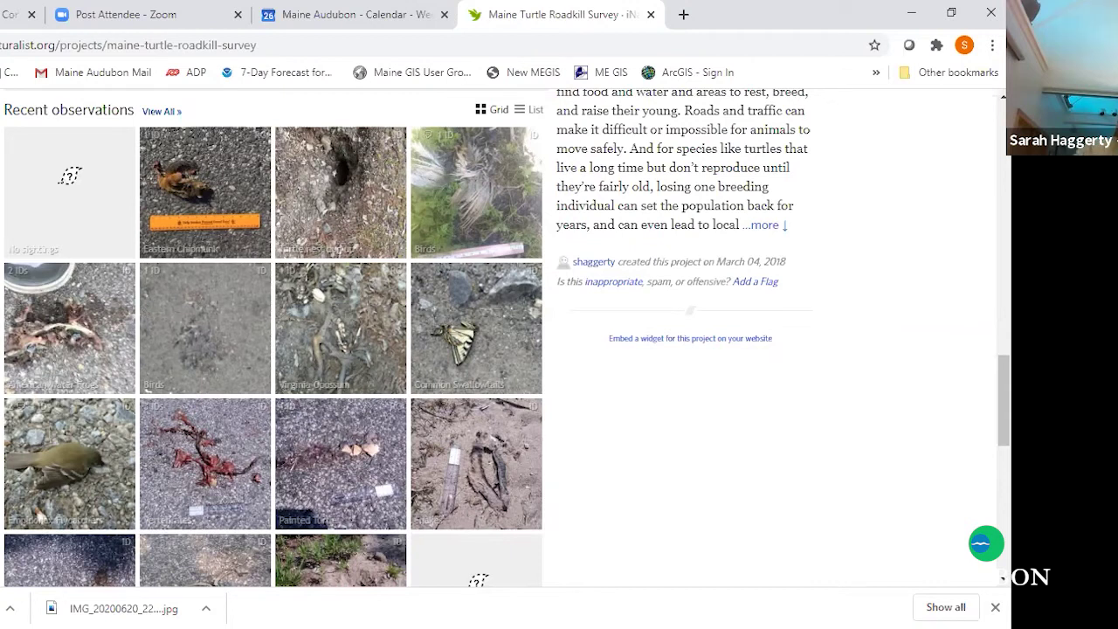
left_click(225, 344)
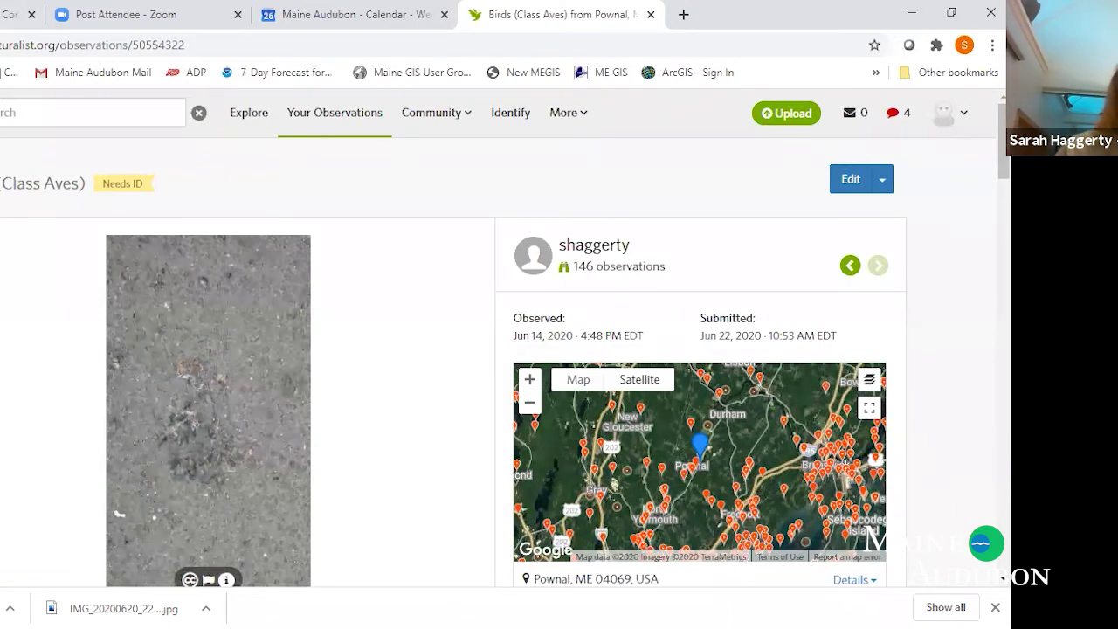
key("alt+Left")
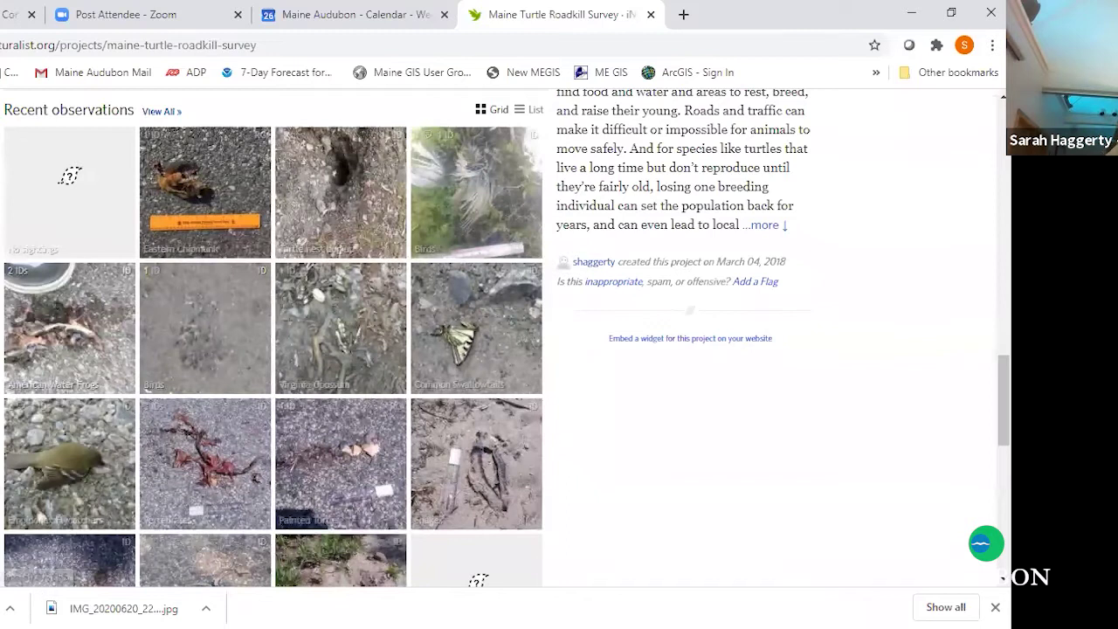
Open the "Turtle roadkill (maybe)" observation from Cumberland County and magnify its photo to full size
scroll(133, 377, "down", 1)
scroll(498, 336, "down", 1)
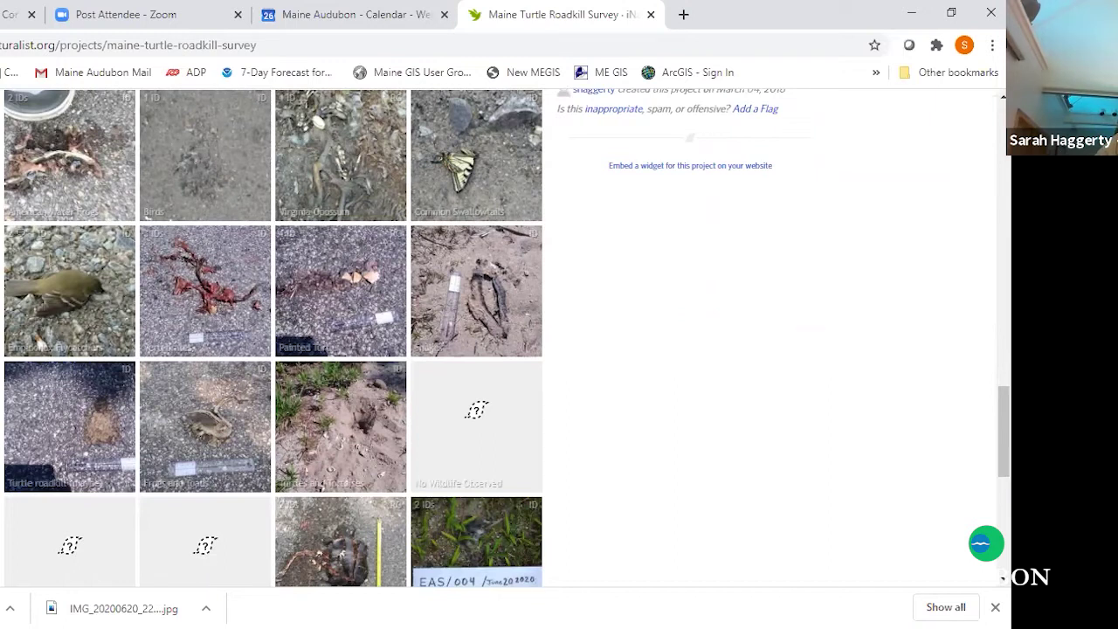
left_click(59, 424)
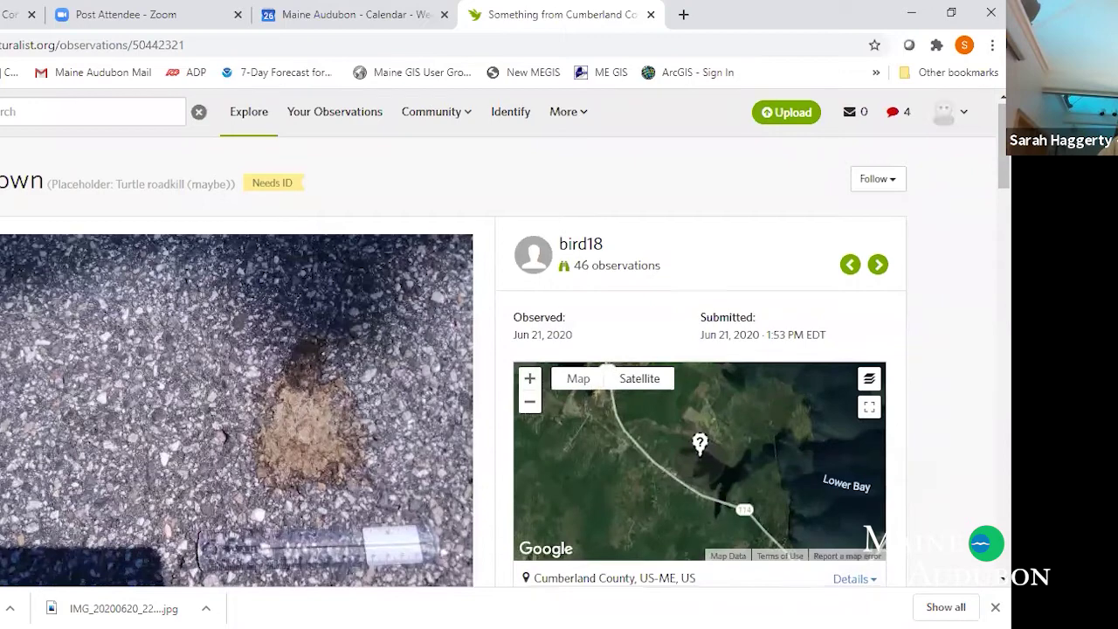
scroll(361, 293, "down", 2)
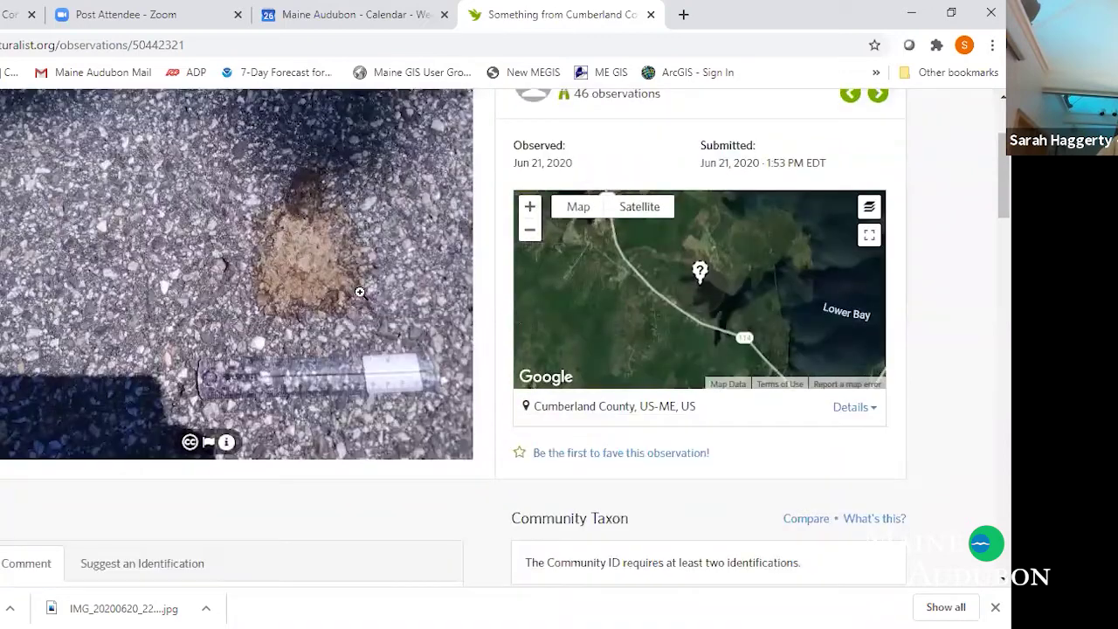
left_click(312, 241)
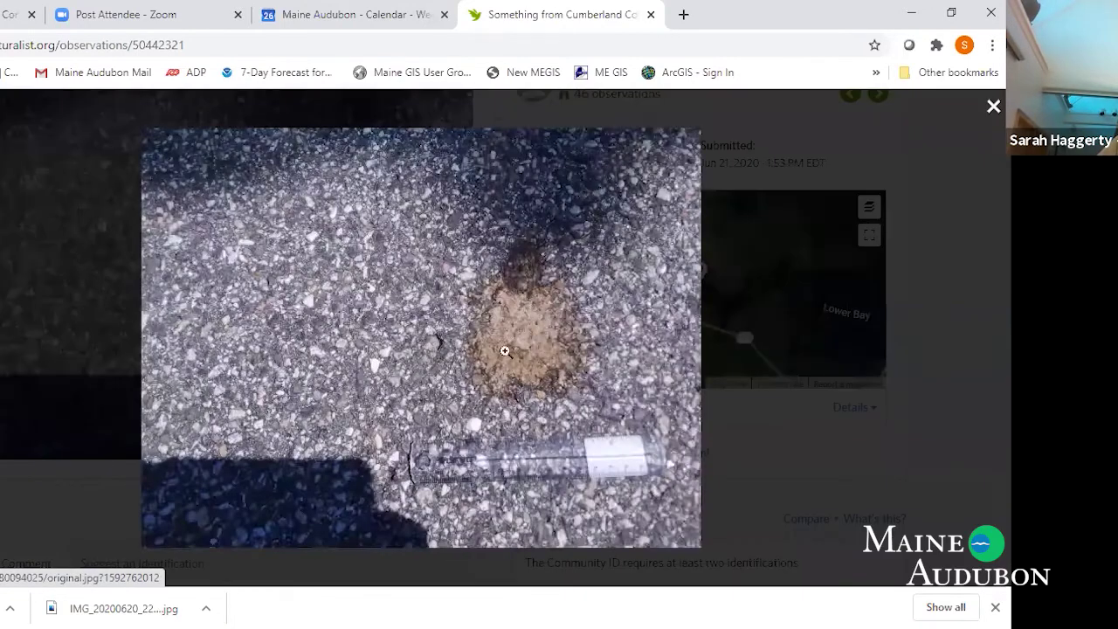
left_click(515, 343)
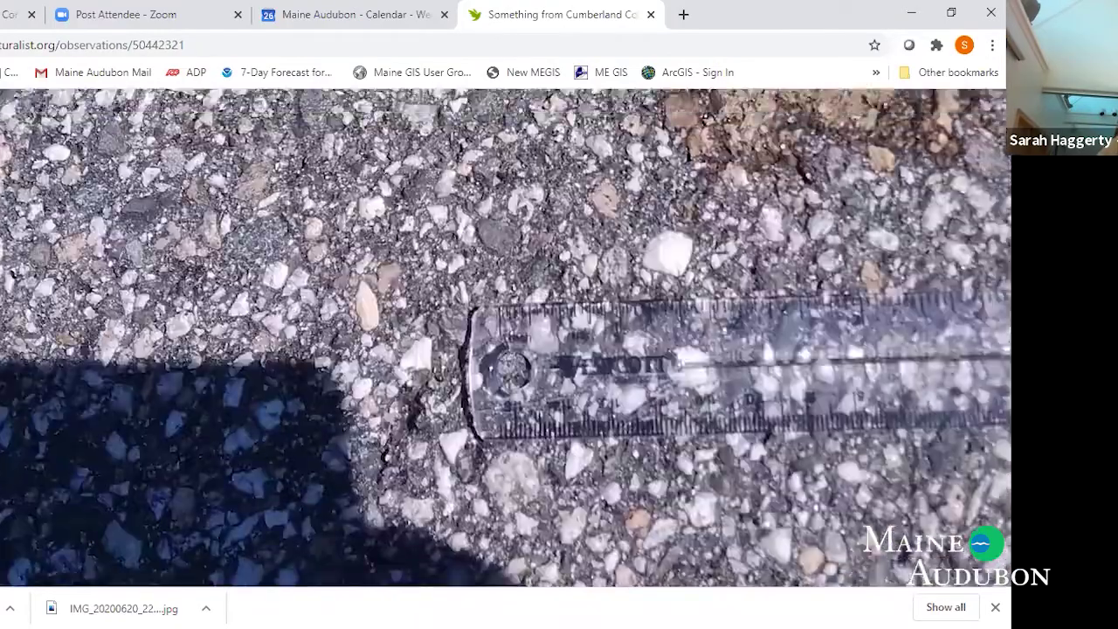
Close the magnified roadkill photo and return to the project's recent observations
key("Escape")
scroll(504, 337, "up", 2)
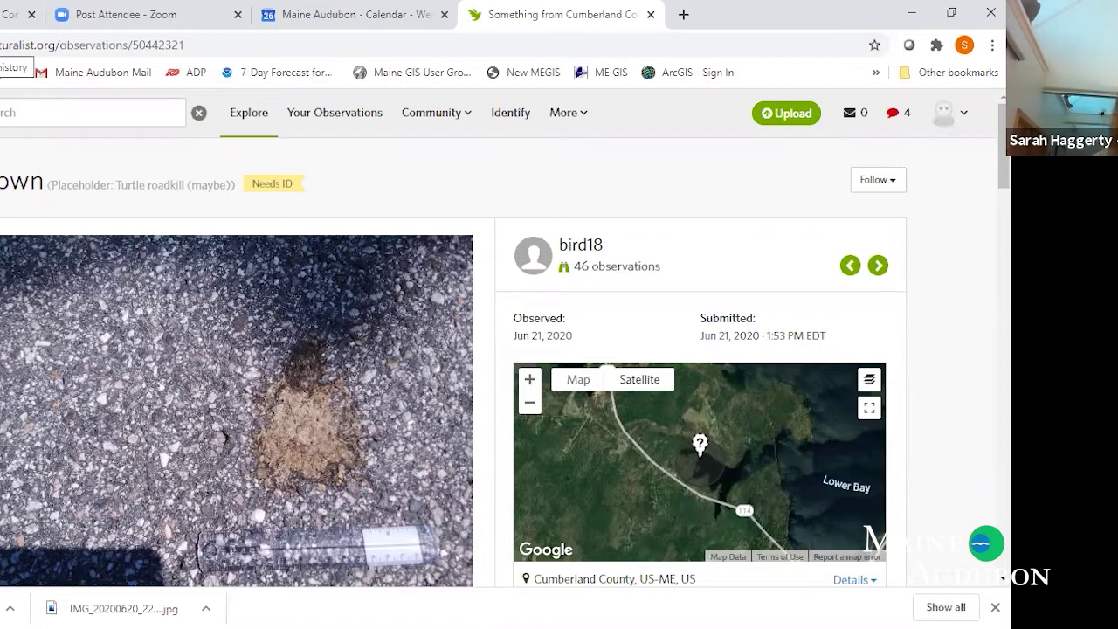
key("alt+Left")
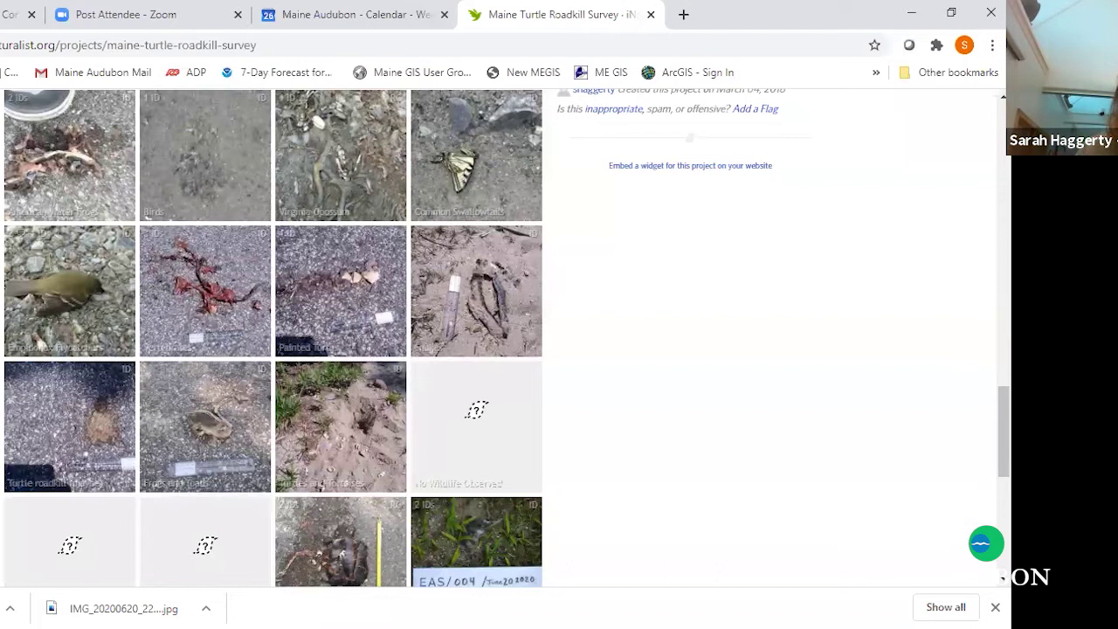
Open the Black-capped Chickadee observation from Scarborough, review its labelled photo and location map, and return to the project
scroll(498, 338, "down", 3)
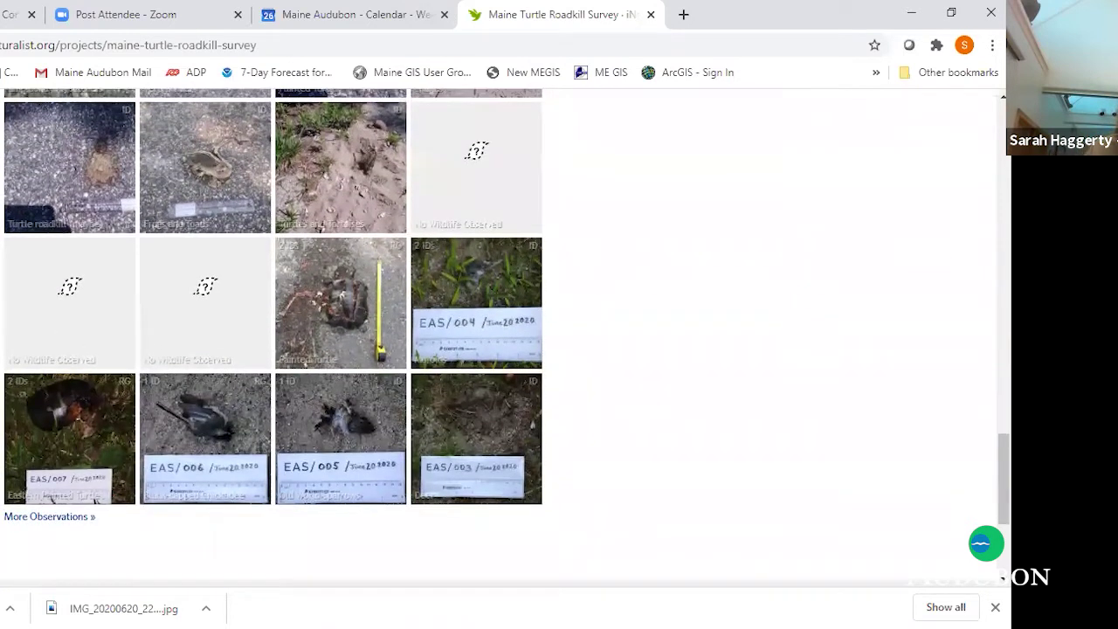
scroll(498, 337, "down", 1)
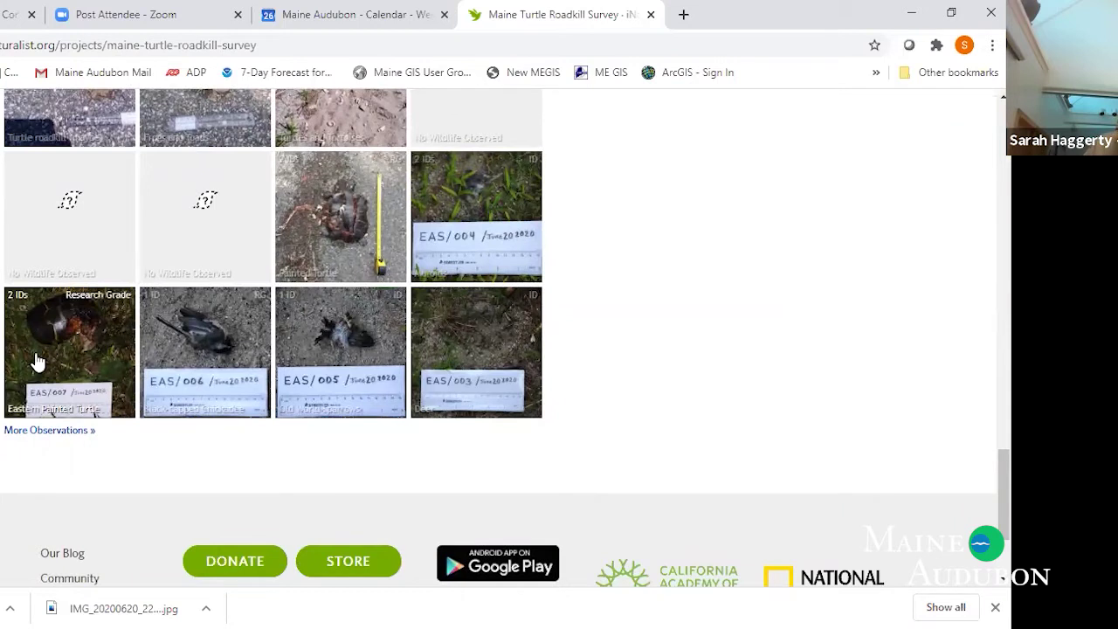
left_click(199, 353)
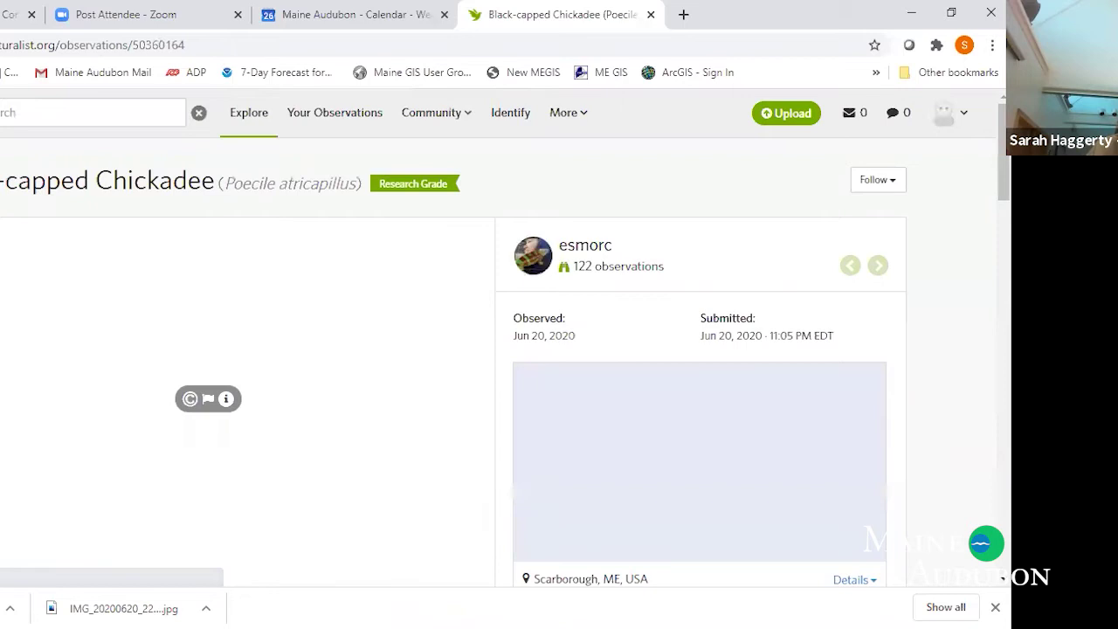
scroll(170, 360, "down", 2)
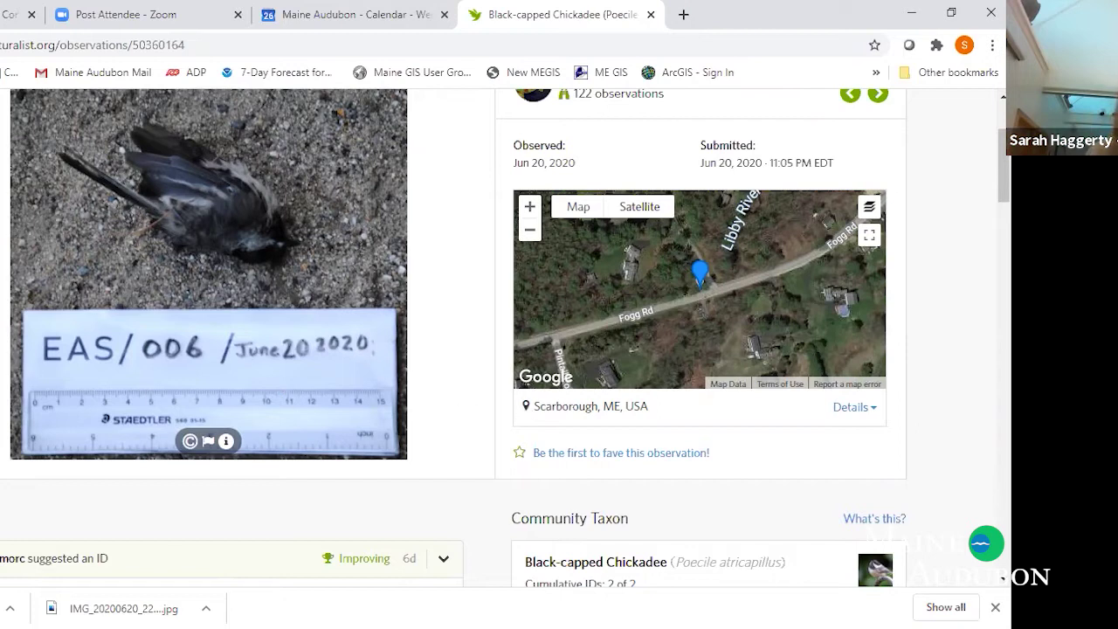
key("alt+Left")
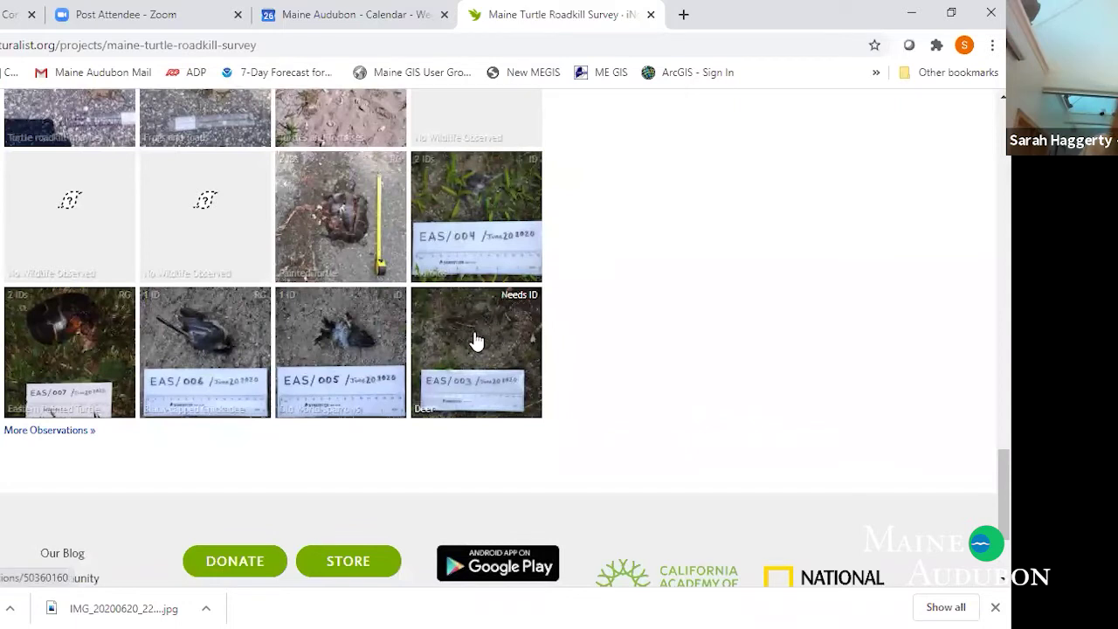
Browse the recent observations and open the Painted Turtle observation photographed beside a yellow tape measure
scroll(611, 344, "up", 2)
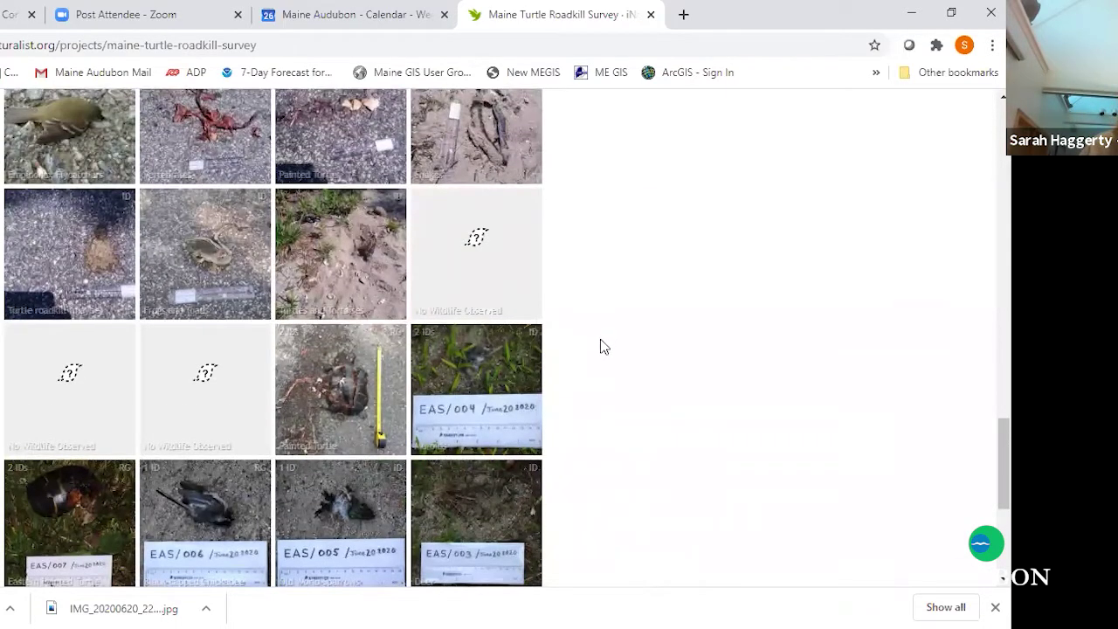
scroll(600, 346, "down", 1)
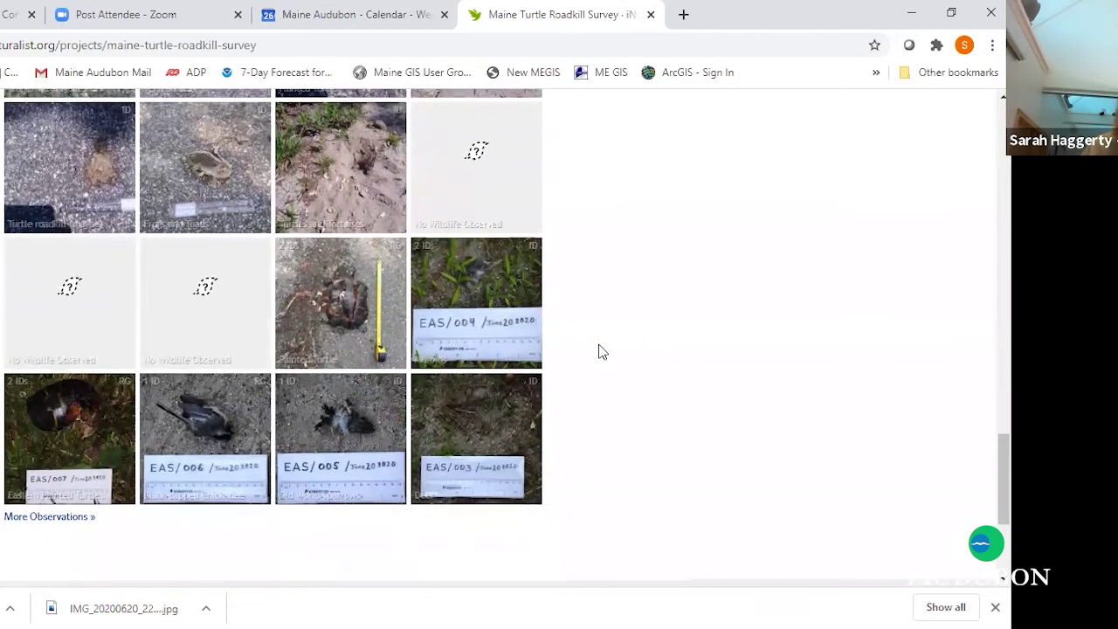
scroll(601, 353, "up", 2)
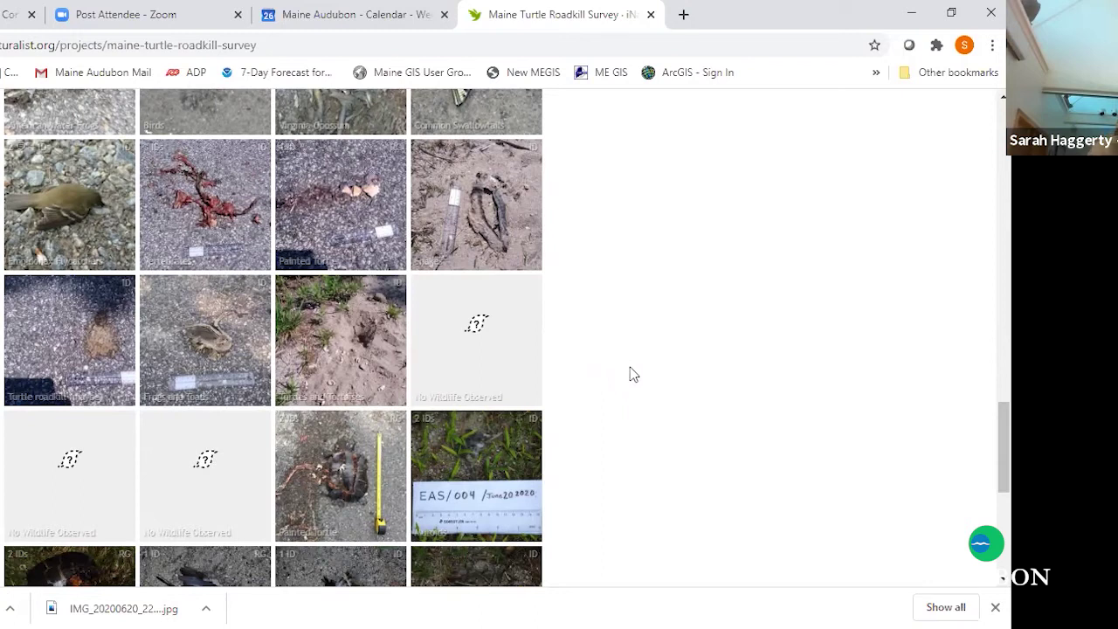
scroll(630, 374, "down", 2)
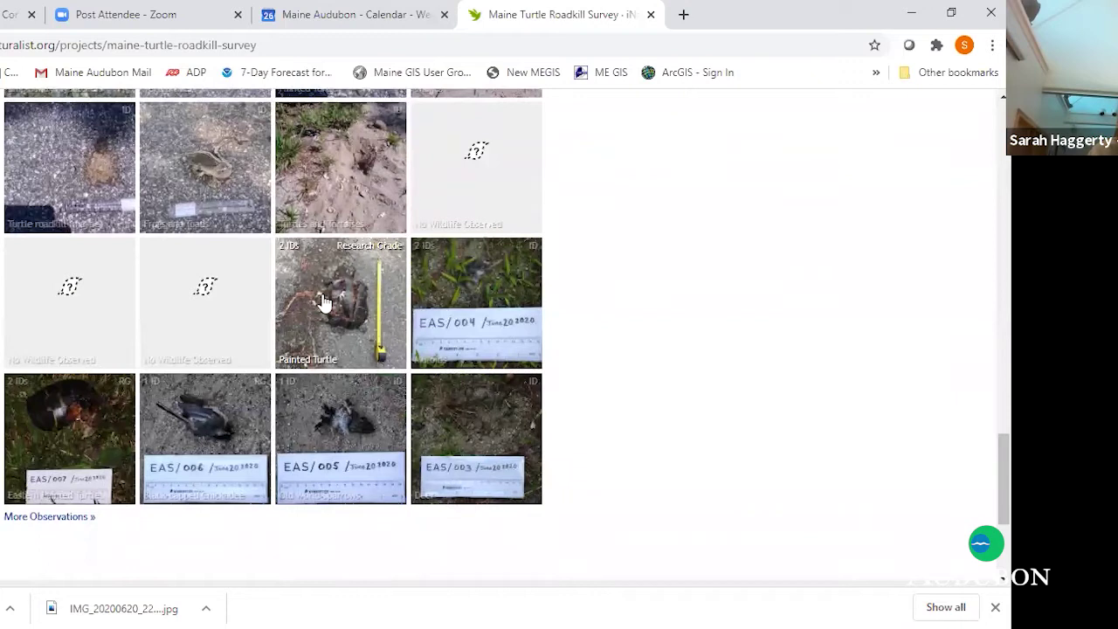
left_click(386, 301)
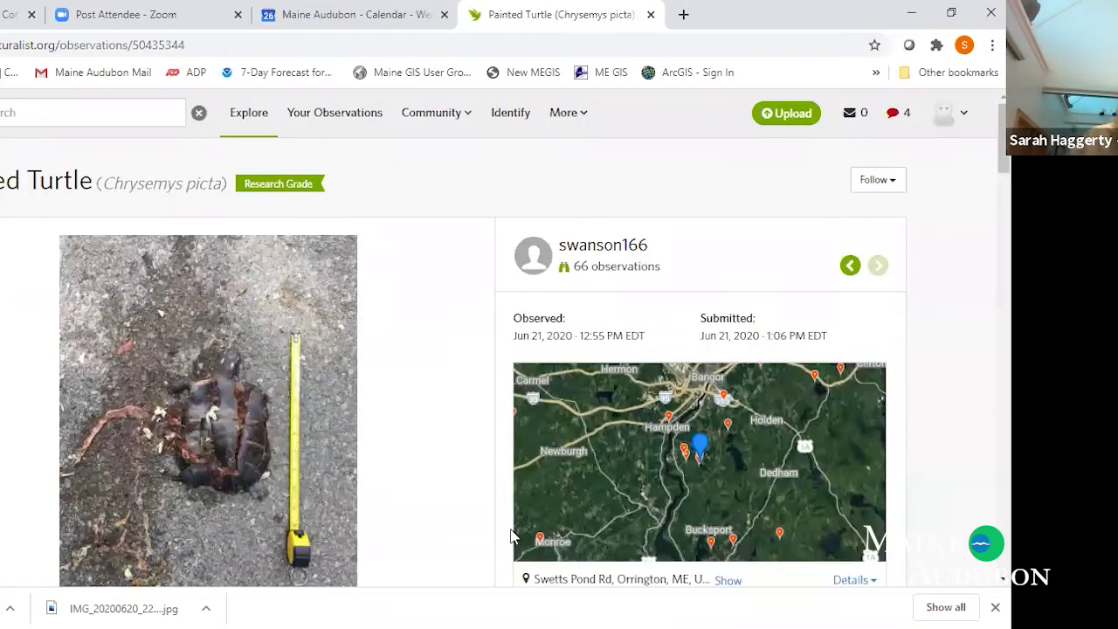
Read the Painted Turtle observation's additional notes and other observation fields, and go back to its photo and map
scroll(489, 537, "down", 3)
scroll(497, 534, "down", 10)
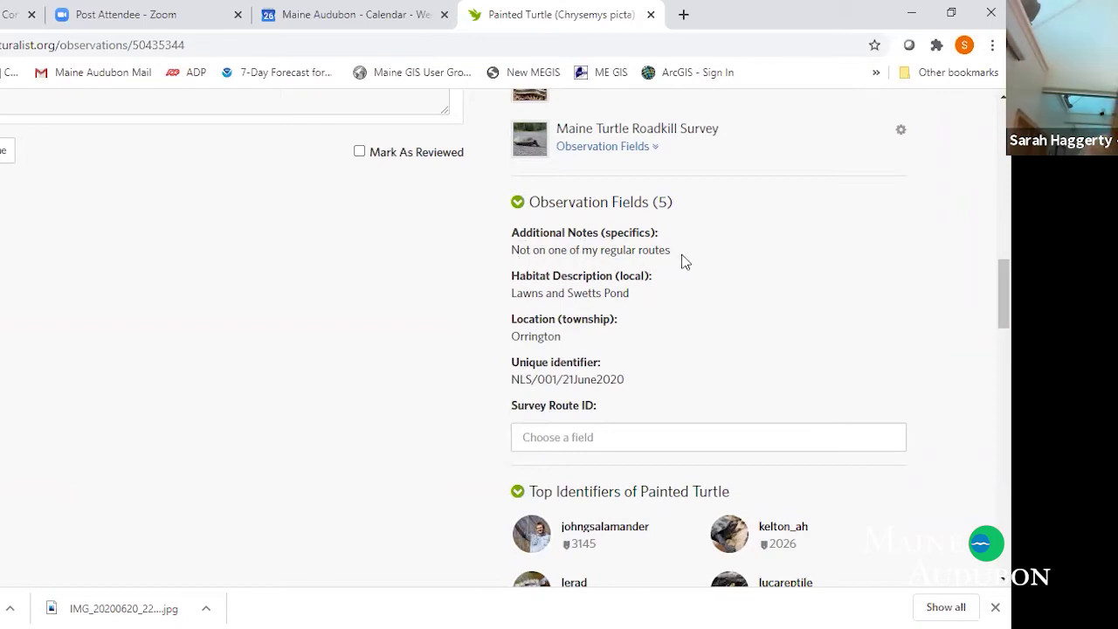
scroll(320, 282, "up", 10)
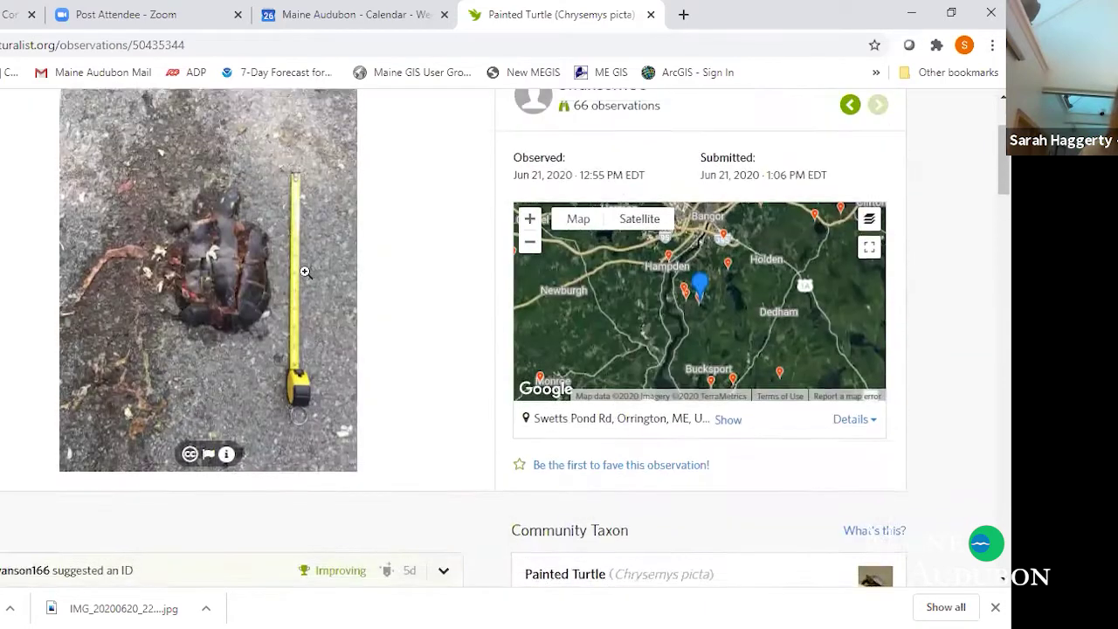
scroll(304, 272, "up", 2)
scroll(157, 431, "down", 1)
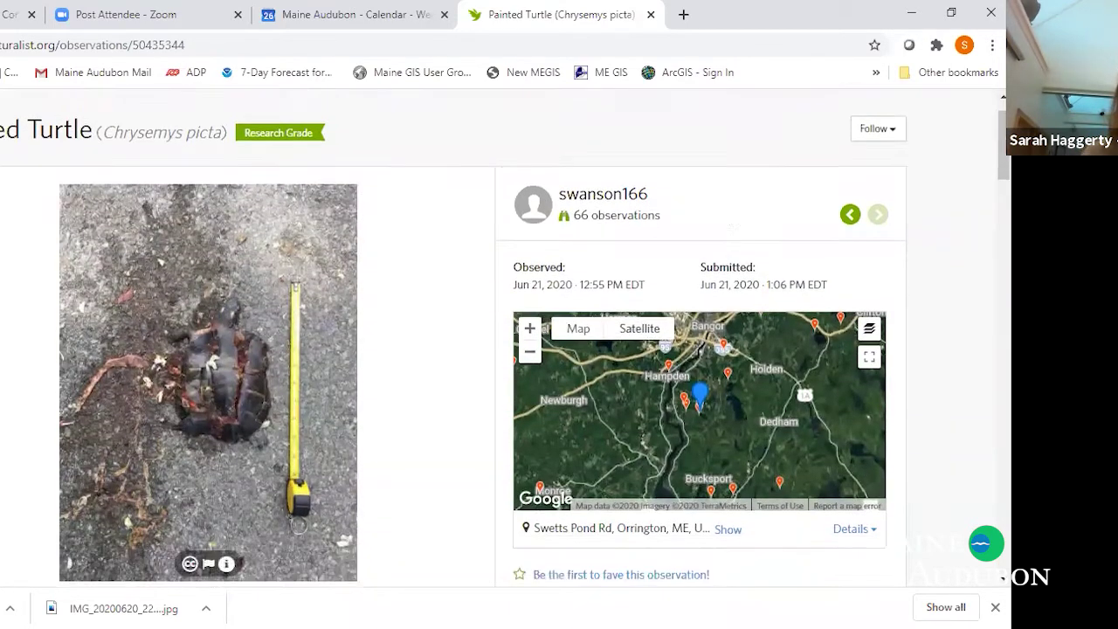
Review the Painted Turtle's community taxon, linked projects, habitat description and unique identifier, and return to the observation's heading
scroll(454, 337, "down", 2)
scroll(504, 338, "down", 6)
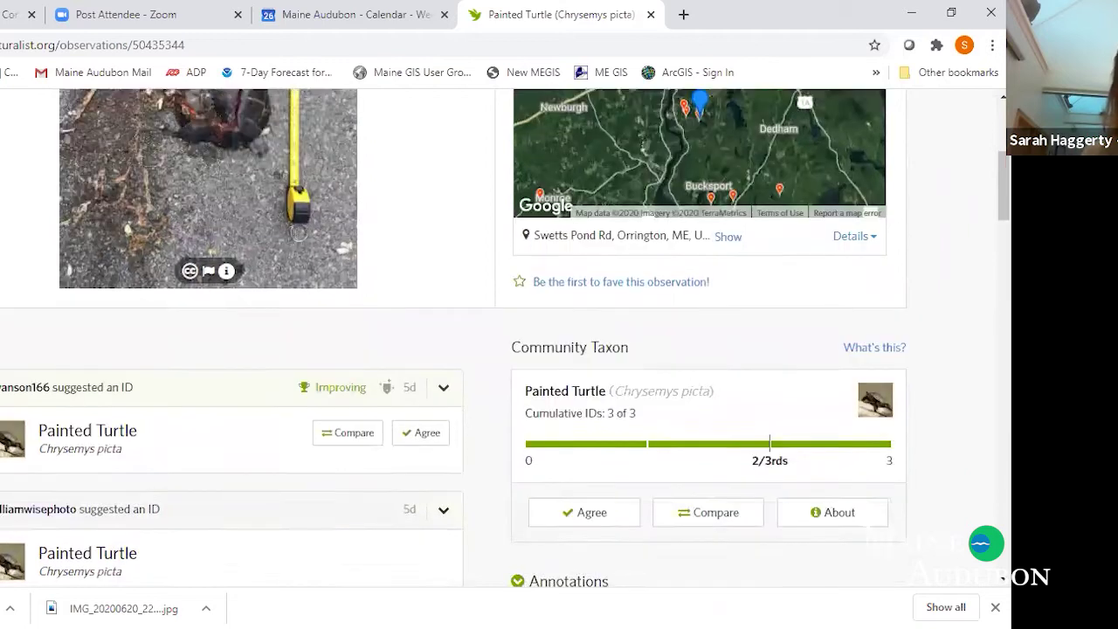
scroll(505, 337, "down", 2)
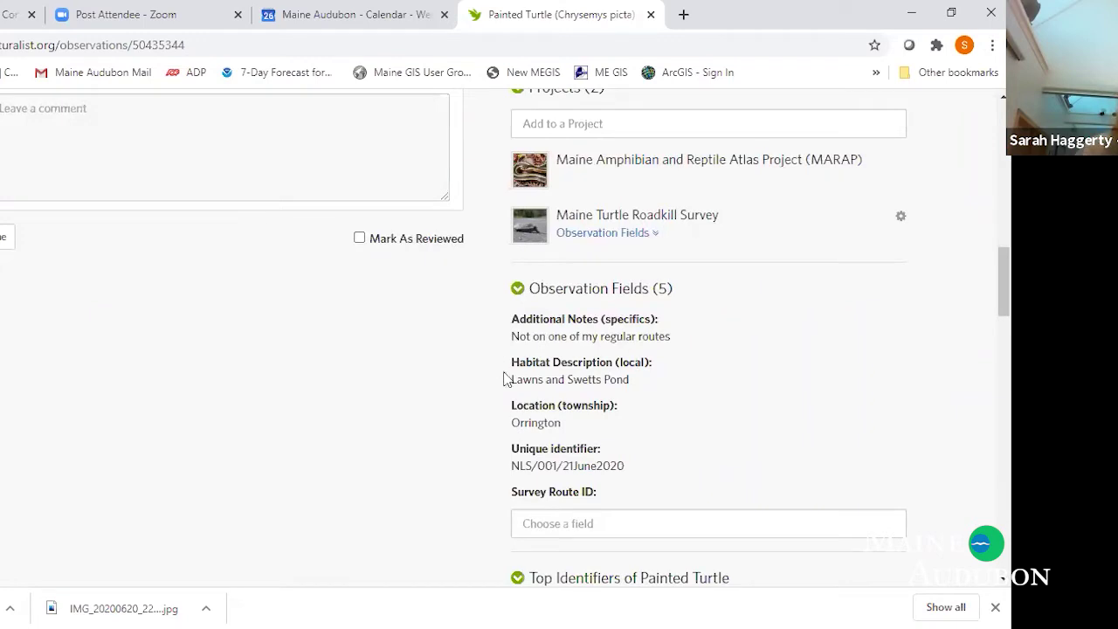
scroll(498, 340, "up", 4)
scroll(211, 290, "up", 7)
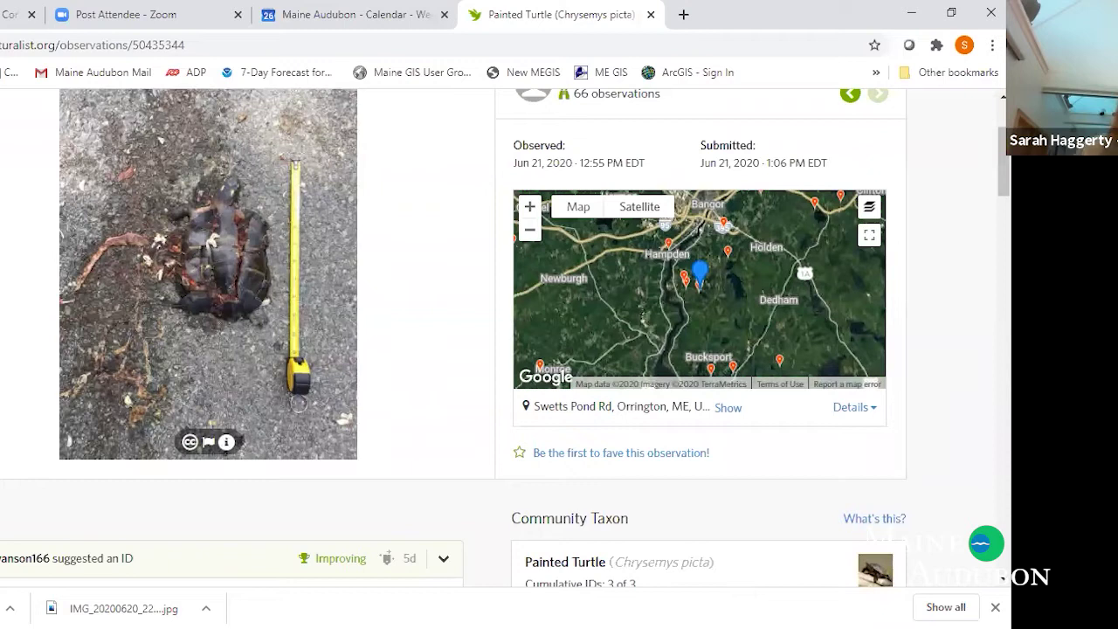
scroll(469, 516, "up", 2)
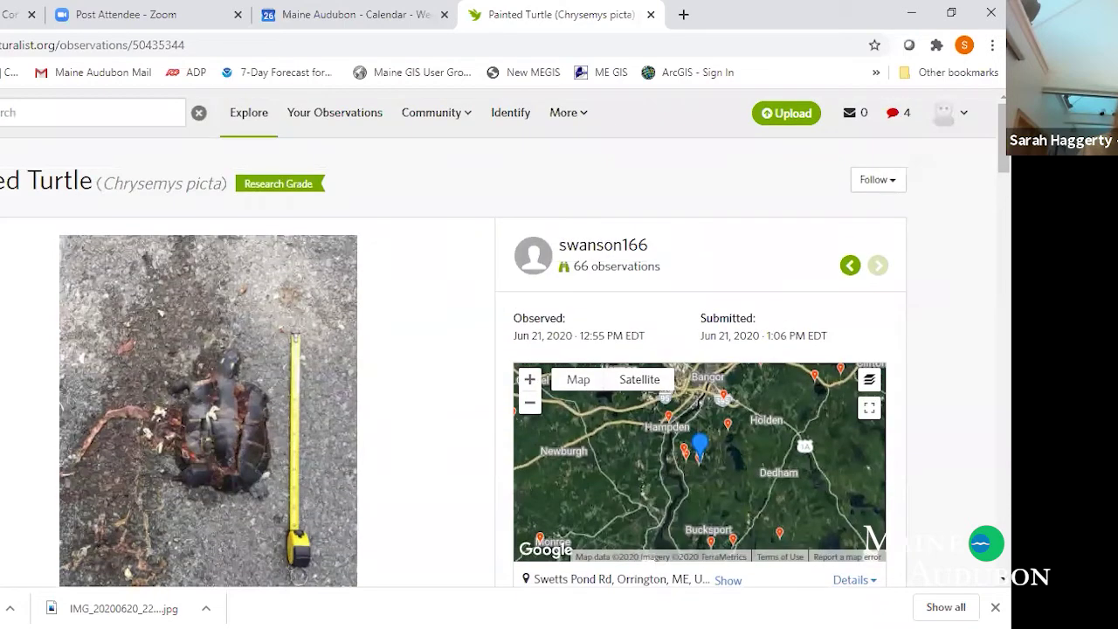